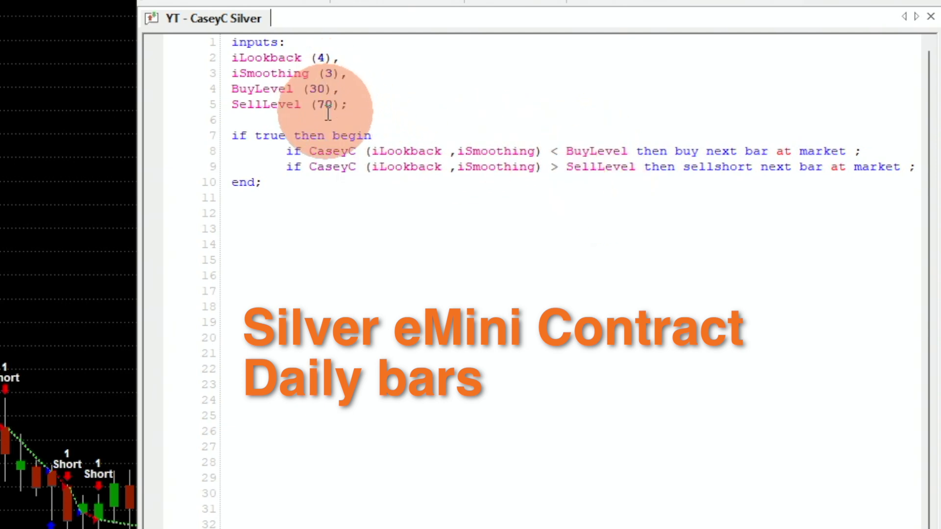
double_click(277, 136)
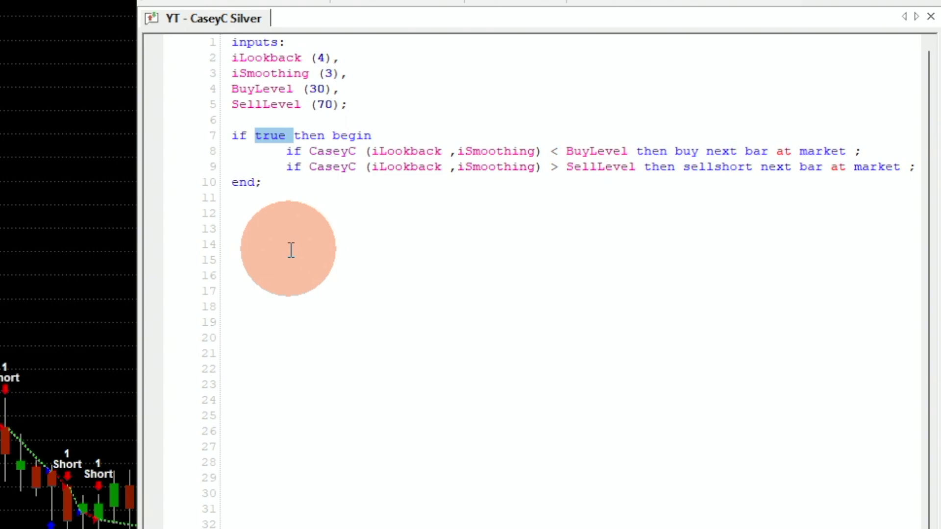
left_click(290, 164)
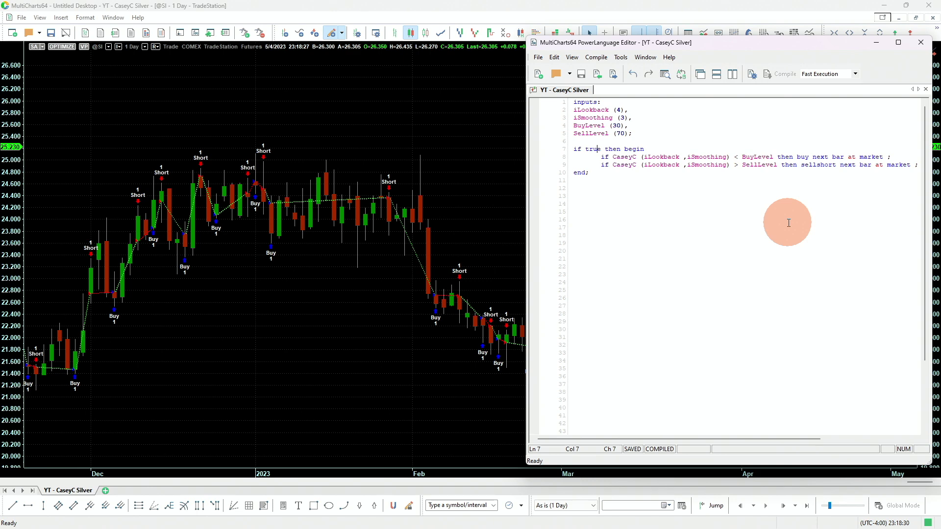
Open the CaseyC Silver Strategy Performance Report at Total Trade Analysis: 1081 trades, 58% profitable.
left_click(369, 354)
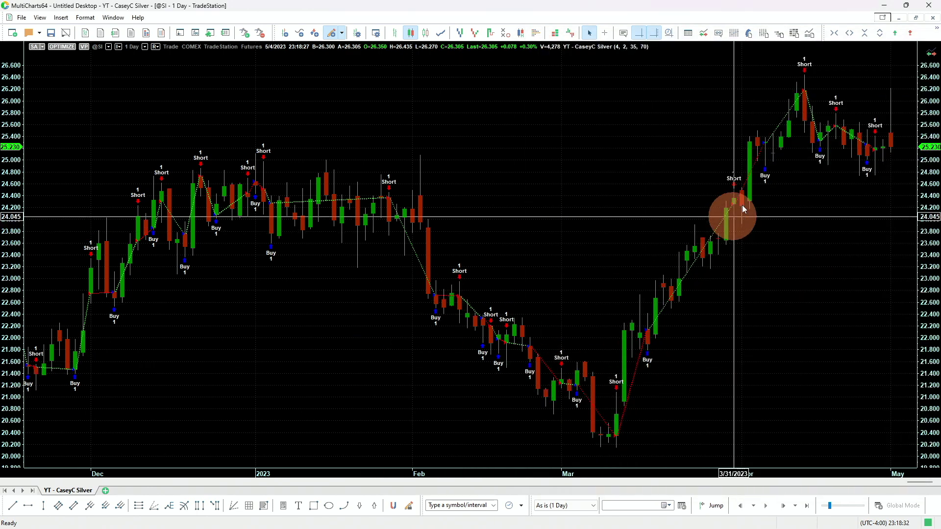
mouse_move(924, 487)
mouse_move(923, 487)
left_mouse_down()
mouse_move(845, 489)
mouse_move(927, 488)
left_mouse_up()
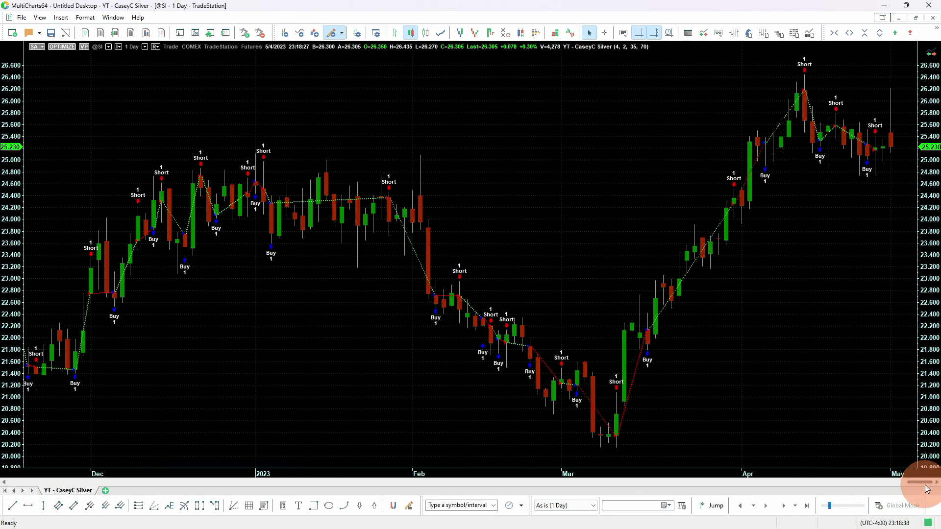
left_click(748, 35)
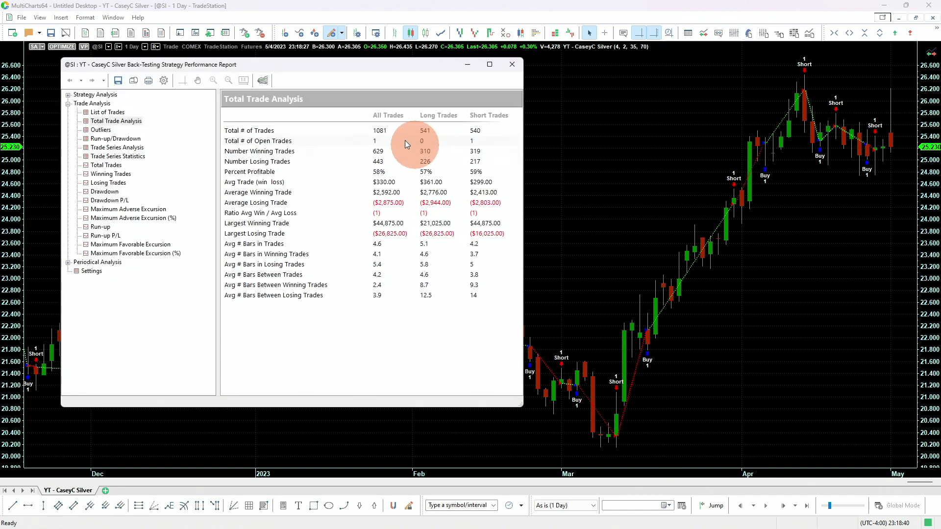
left_click(348, 142)
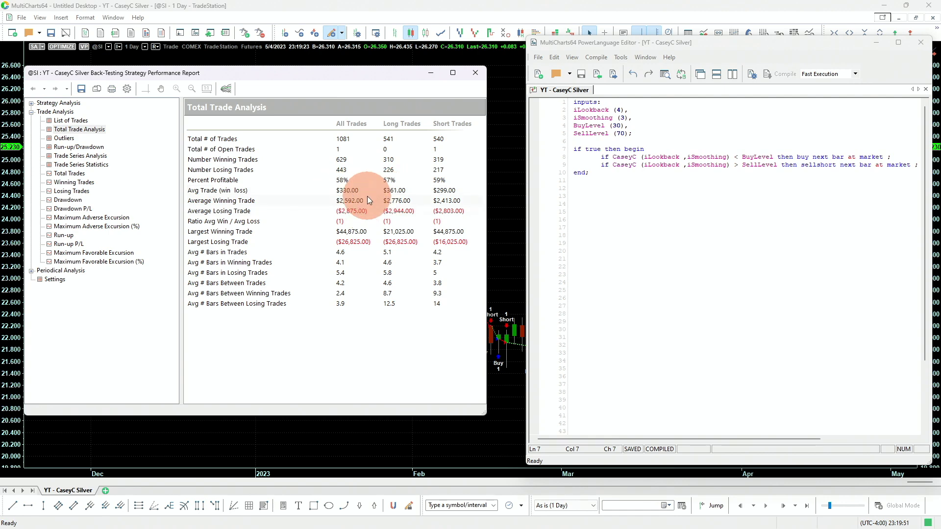
Expand the report's Strategy Analysis section and show the Strategy Performance Summary.
double_click(74, 103)
left_click(90, 112)
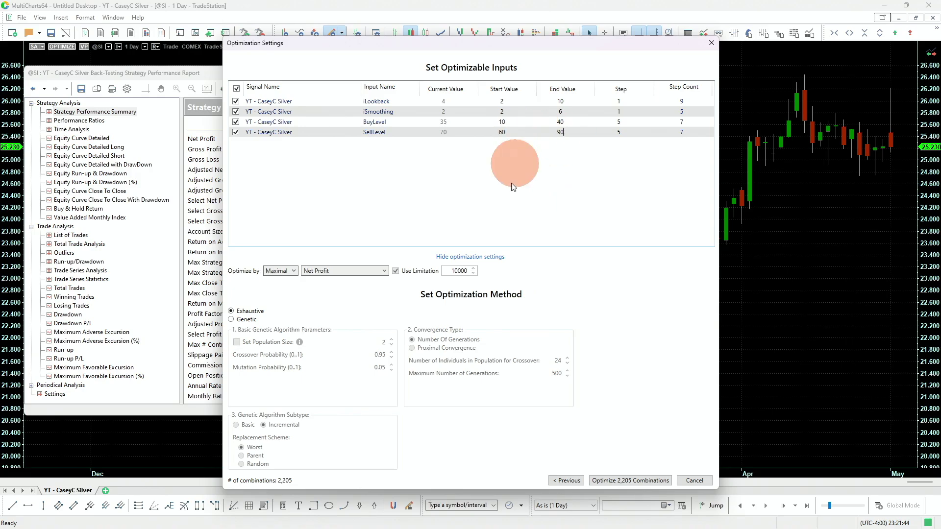
Verify start and end values for iLookback, iSmoothing, BuyLevel and SellLevel, then optimize 2,205 combinations.
left_click(503, 100)
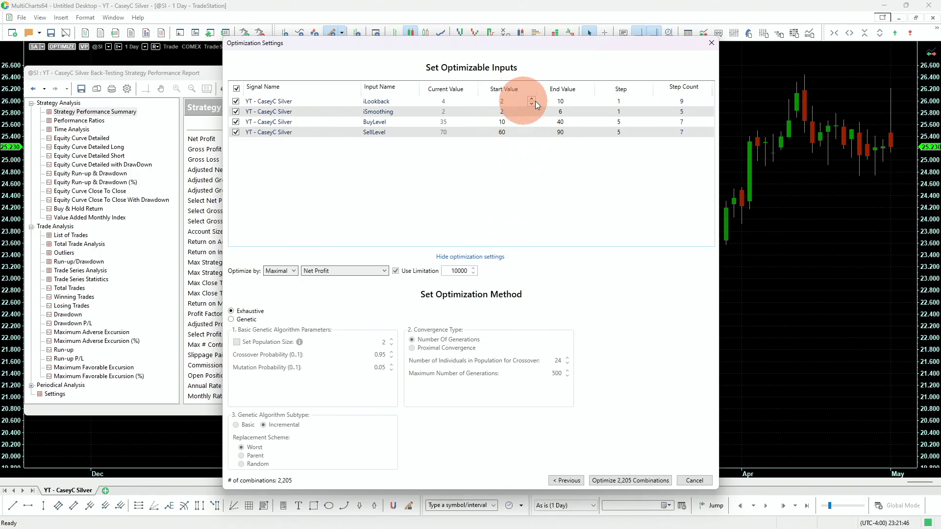
left_click(572, 101)
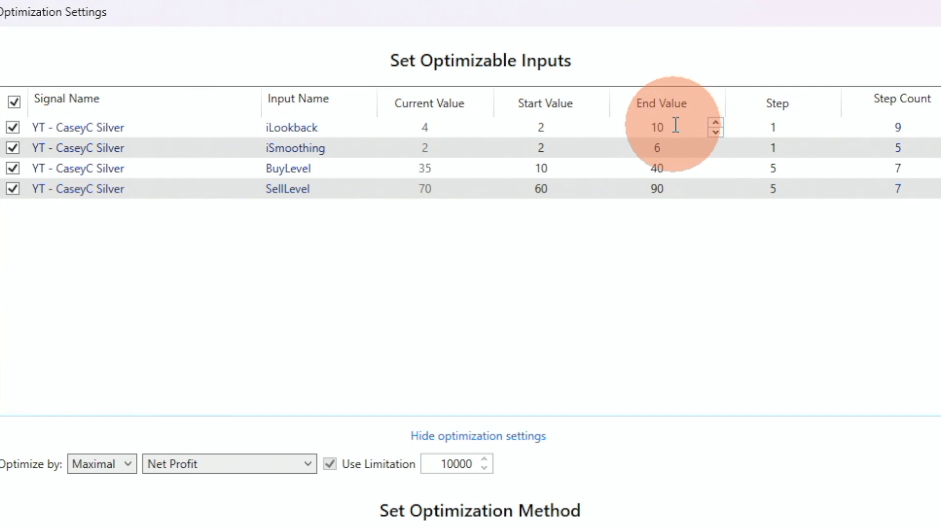
left_click(505, 152)
left_click(664, 149)
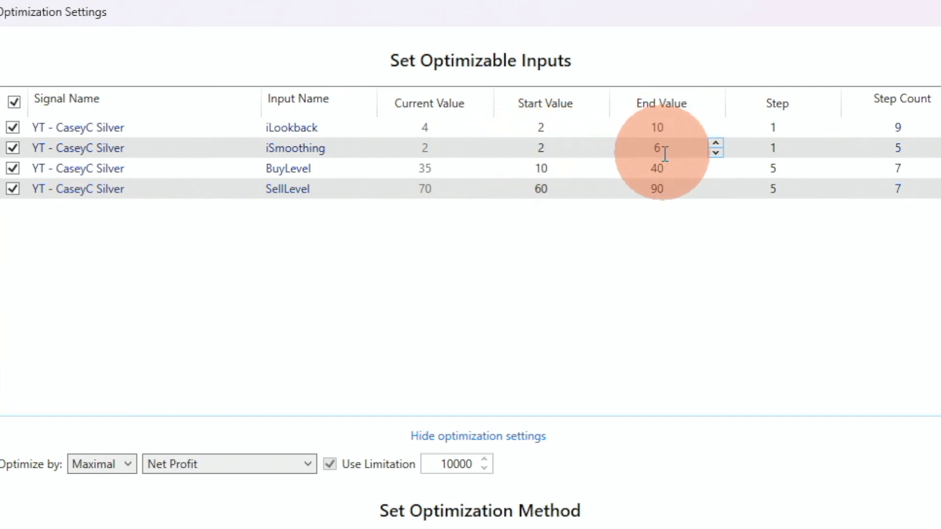
left_click(554, 175)
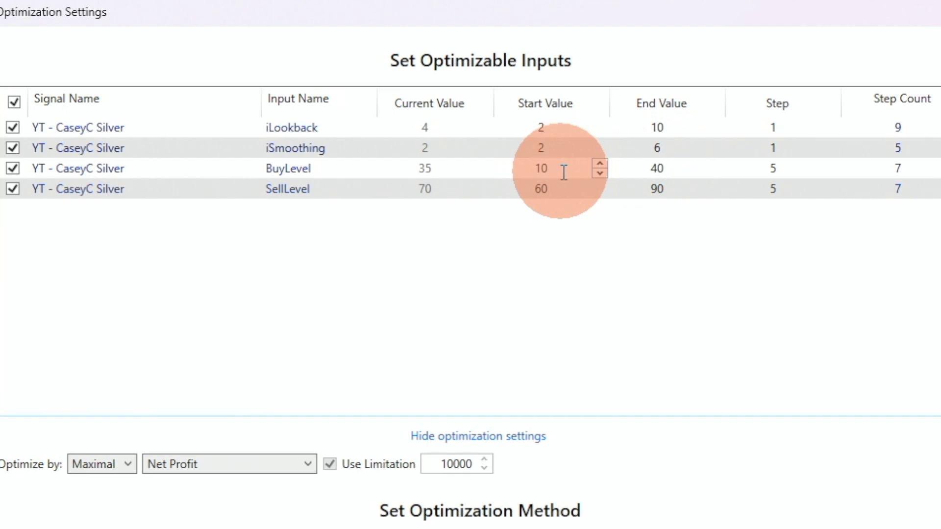
left_click(664, 171)
left_click(563, 189)
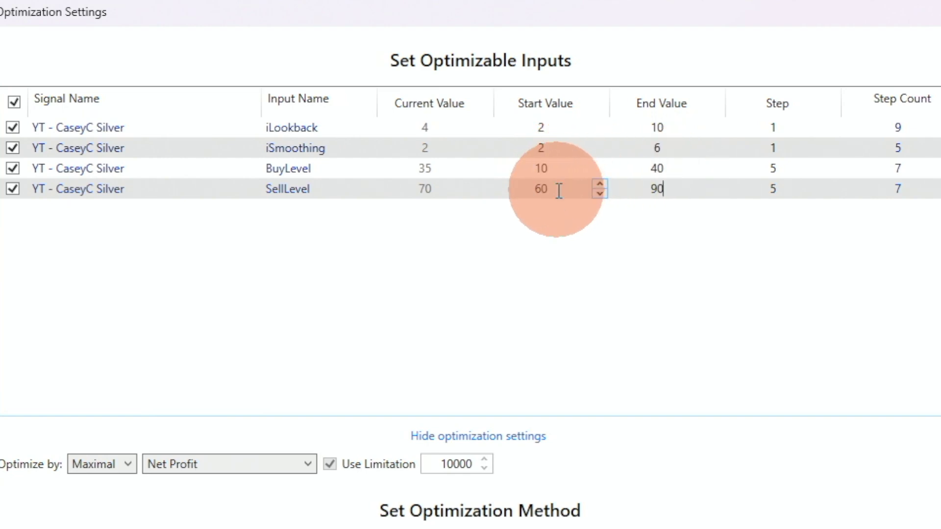
left_click(679, 194)
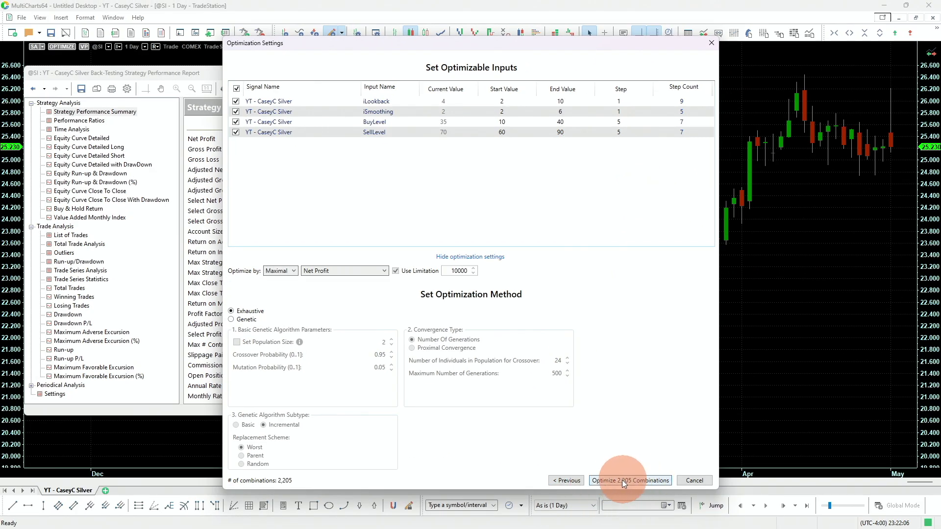
left_click(635, 480)
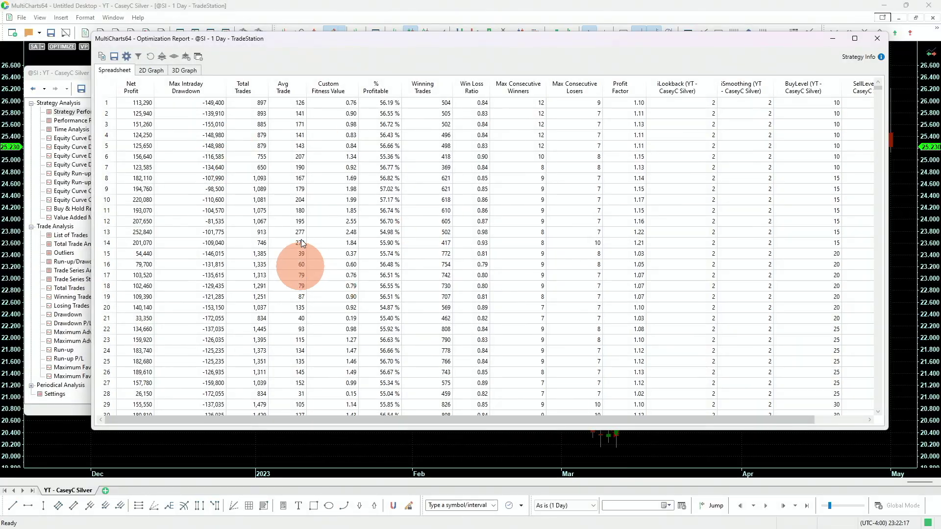
Filter the optimization report to Total Trades greater than 100 and Avg Trade greater than 200.
left_click(126, 57)
left_click(290, 66)
left_click(258, 81)
left_click(267, 121)
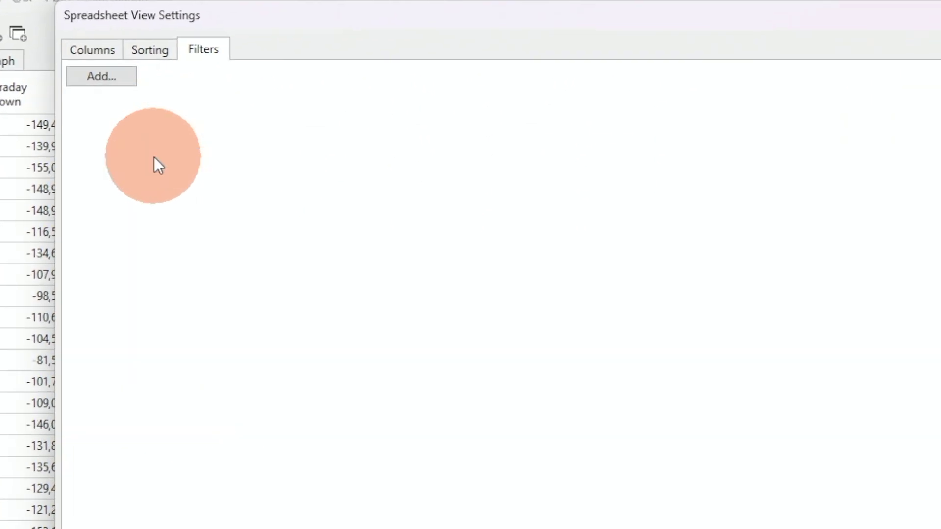
left_click(302, 84)
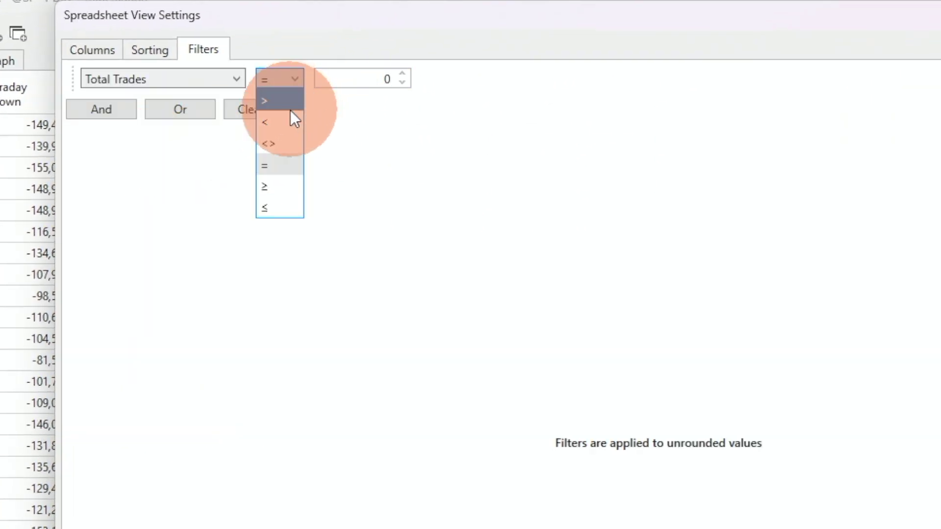
left_click(291, 109)
double_click(324, 81)
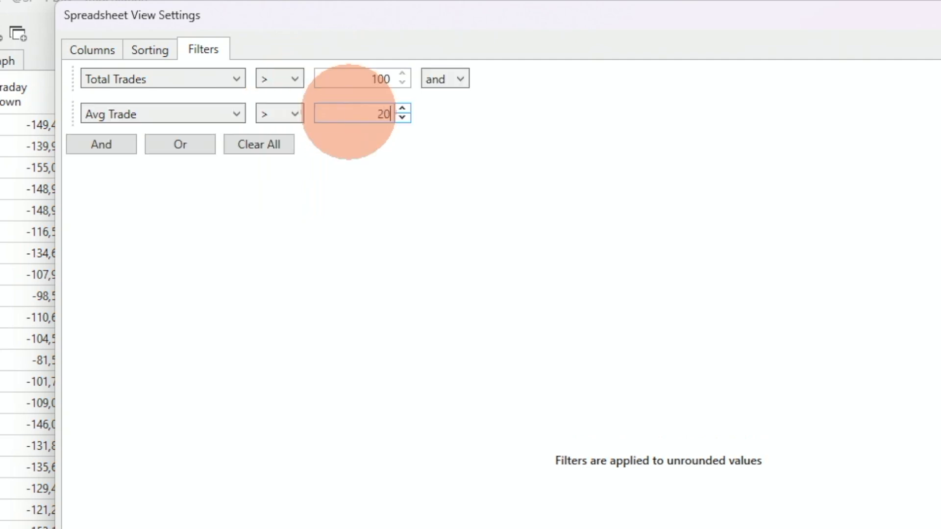
type("00")
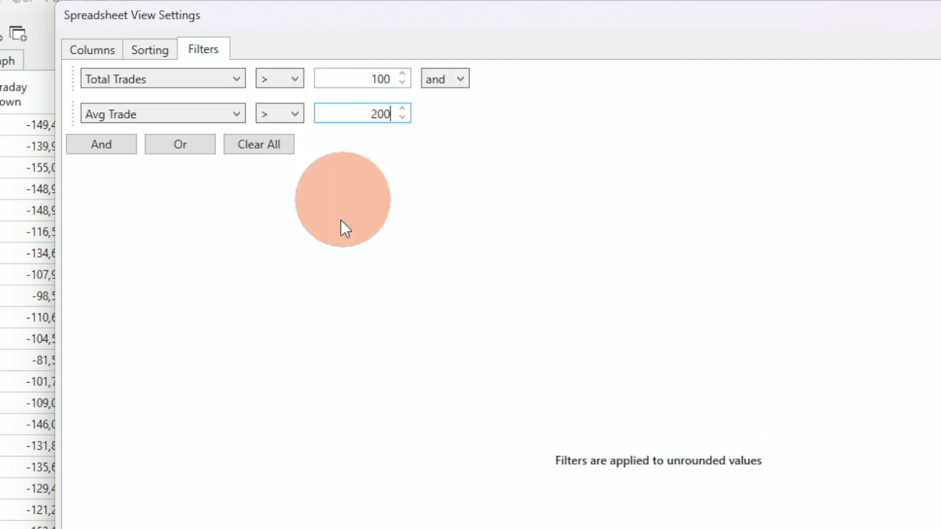
left_click(336, 252)
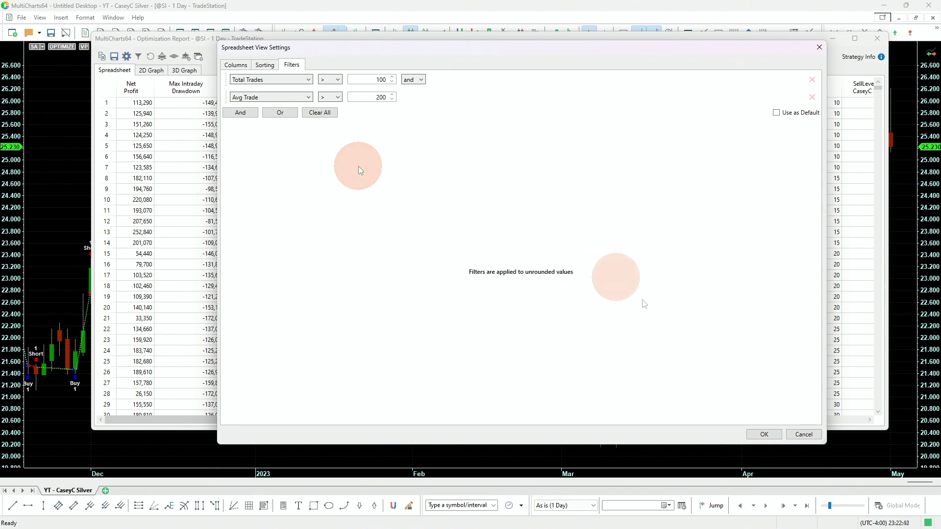
left_click(764, 433)
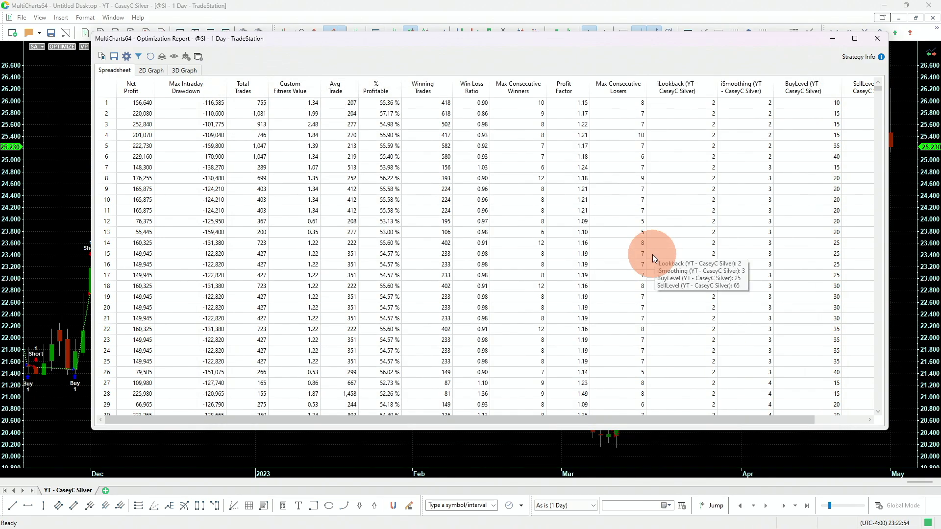
Scroll to the last of 689 filtered rows and compute 689/2205 in Calculator (≈0.312).
left_click_drag(878, 86, 886, 415)
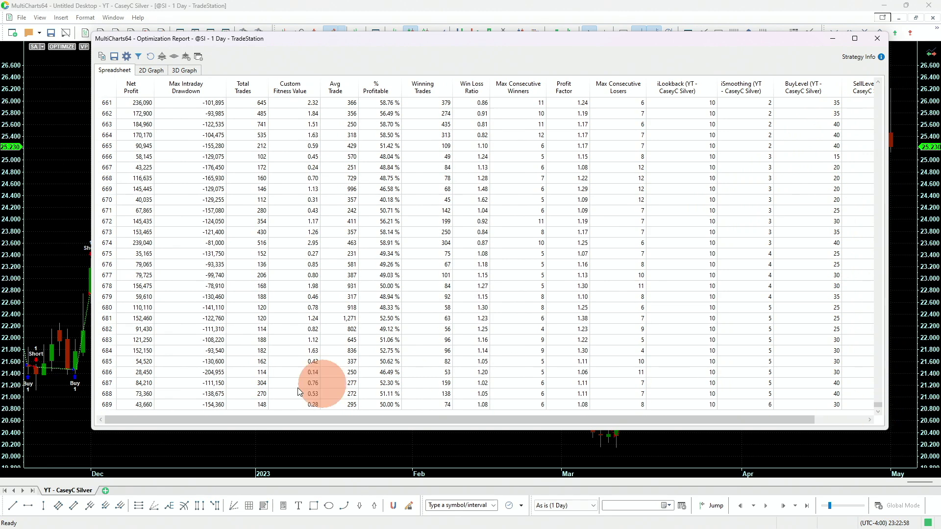
mouse_move(308, 360)
key("XF86Calculator")
type("689/2205")
key("Return")
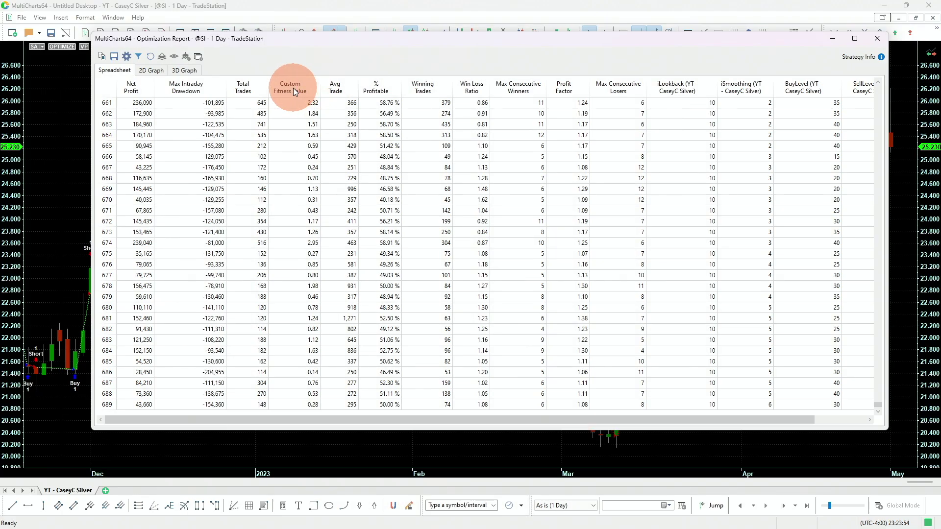
Sort by Custom Fitness Value descending, clear it, then sort ascending with 0.14 first.
left_click(293, 87)
left_click(292, 87)
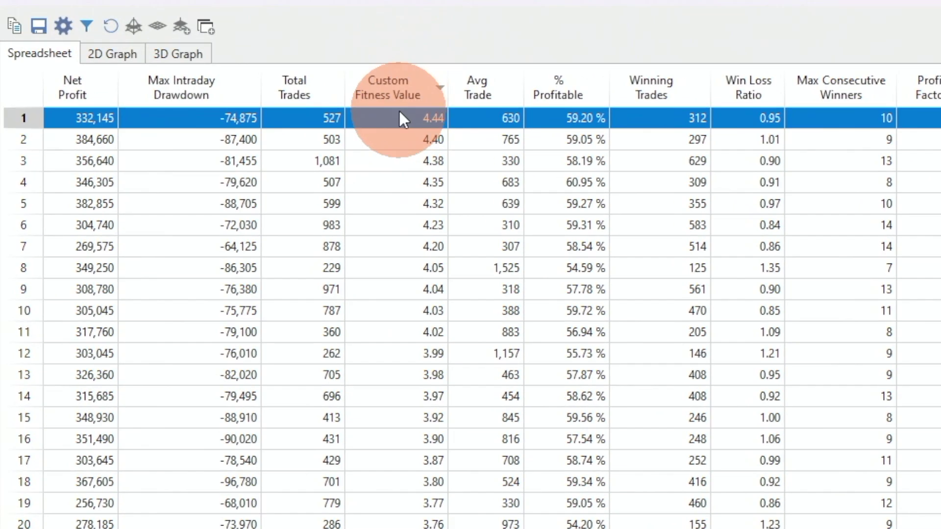
mouse_move(431, 122)
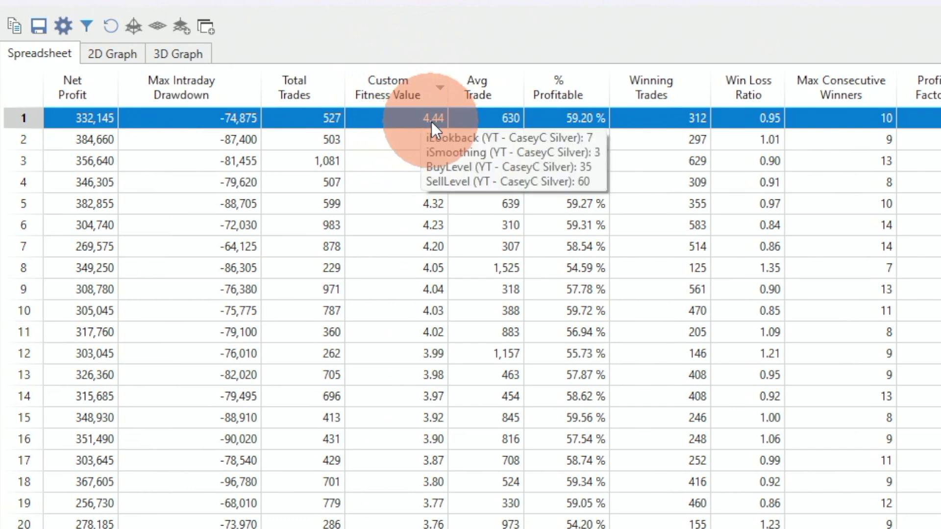
left_click(393, 92)
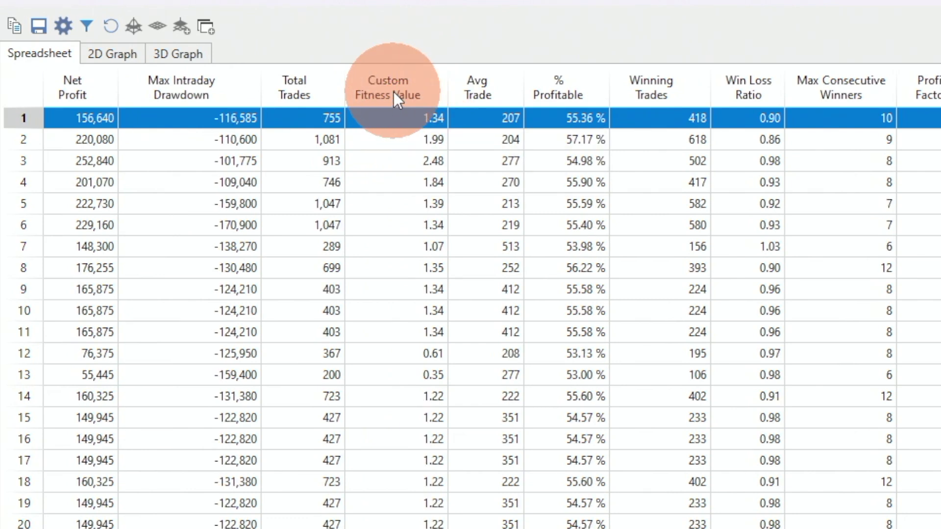
left_click(393, 93)
mouse_move(437, 124)
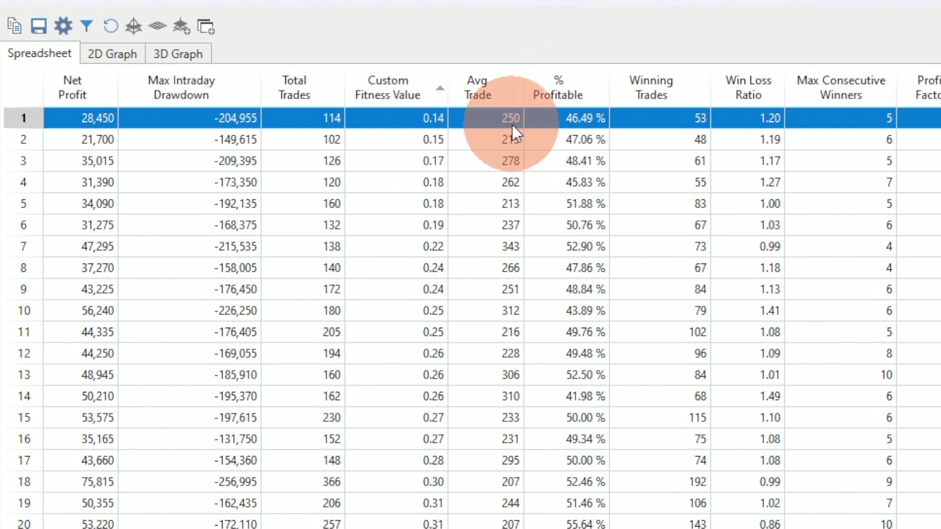
mouse_move(512, 125)
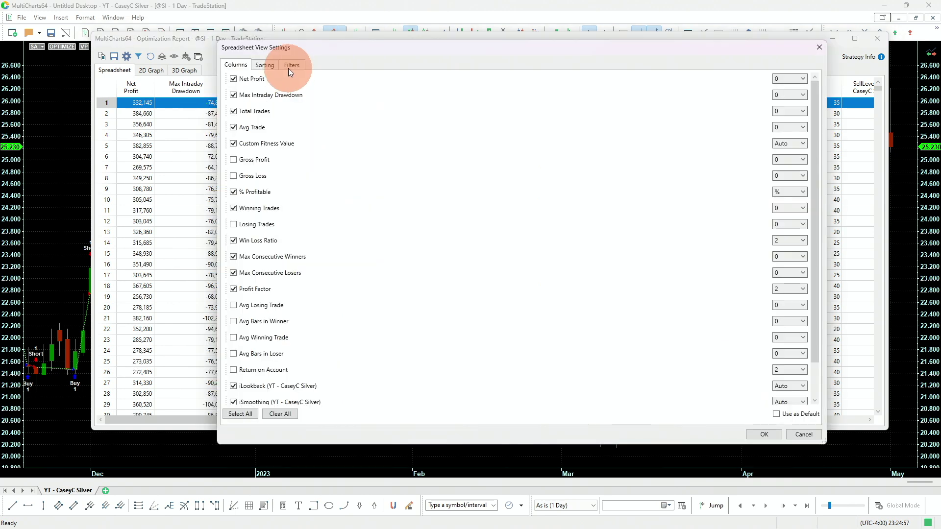
Add a Custom Fitness Value above 2 filter, leaving 174 rows topped by 4.44.
left_click(290, 65)
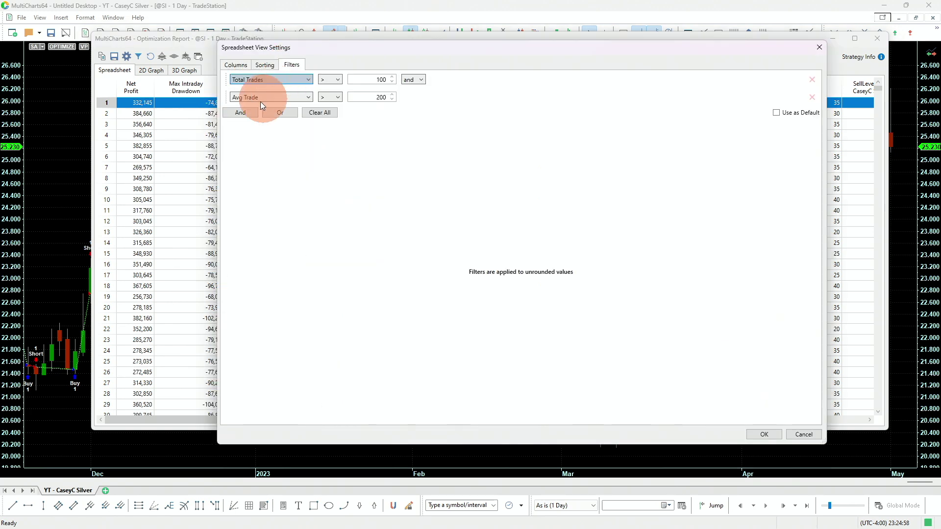
left_click(250, 113)
left_click(274, 156)
left_click(365, 114)
type("2")
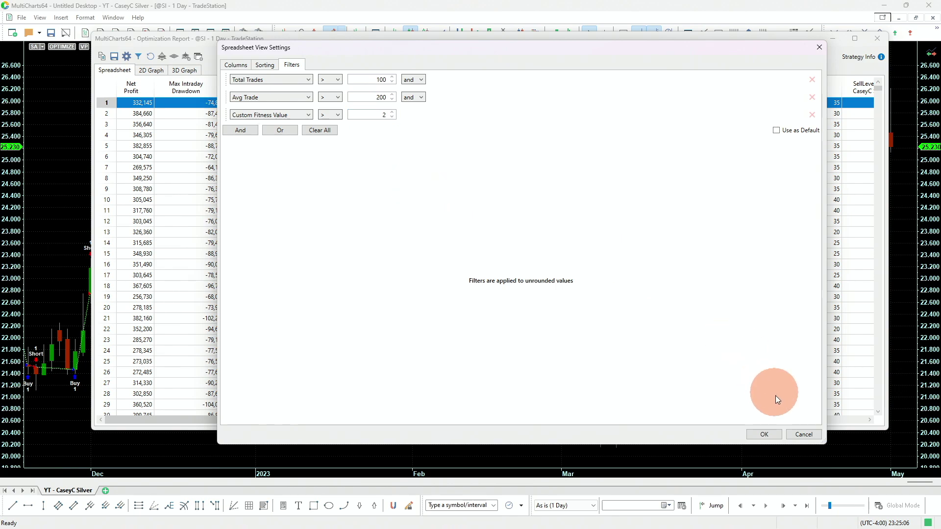
left_click(766, 434)
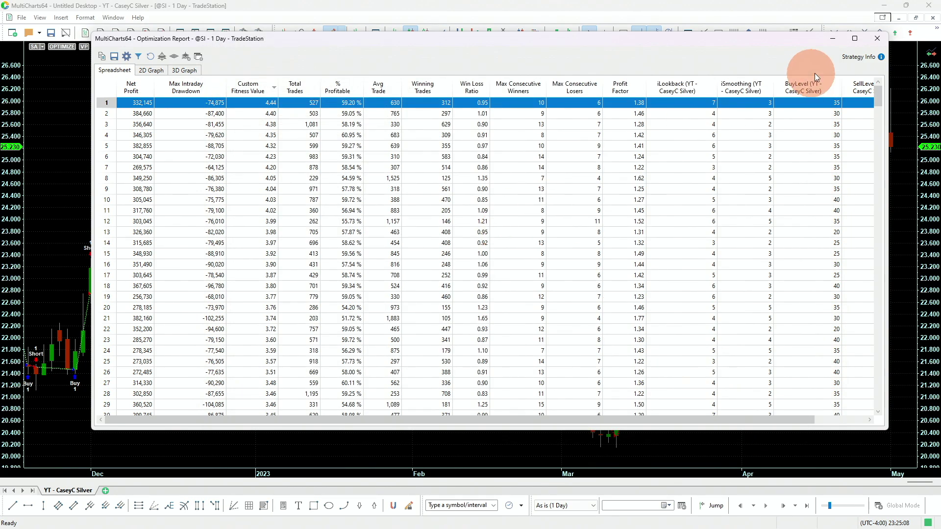
left_click_drag(878, 94, 864, 5)
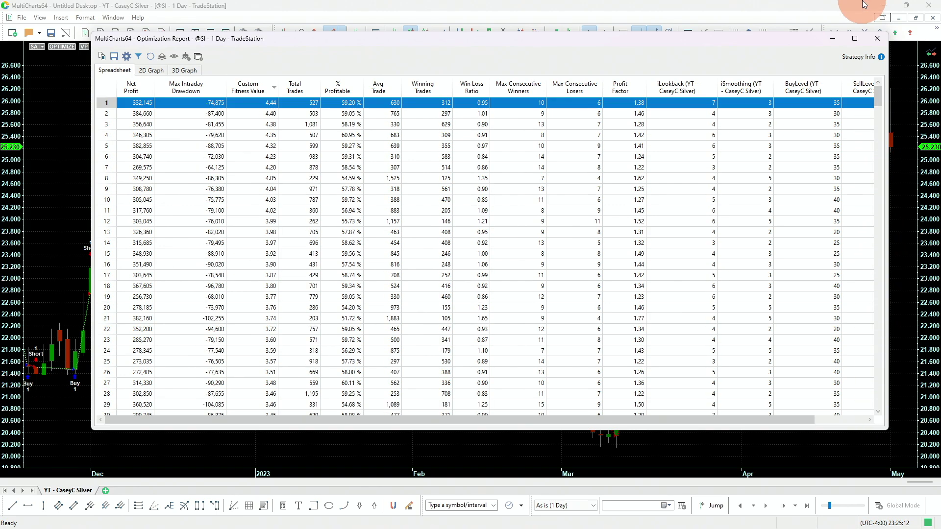
mouse_move(619, 266)
key("XF86Calculator")
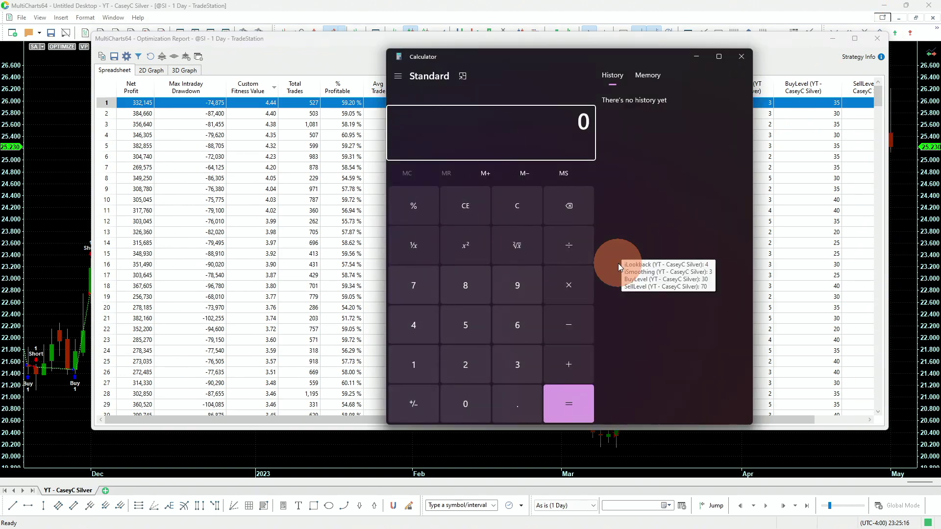
type("174/")
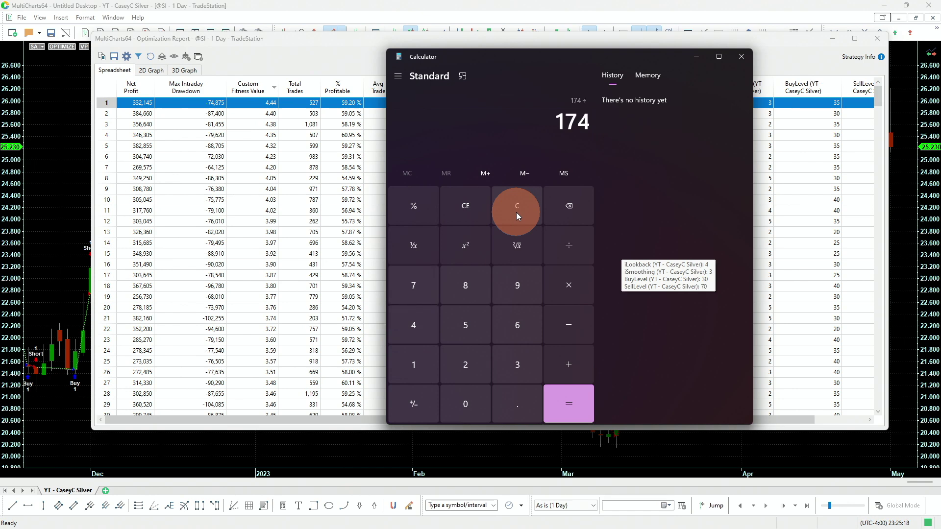
type("2205")
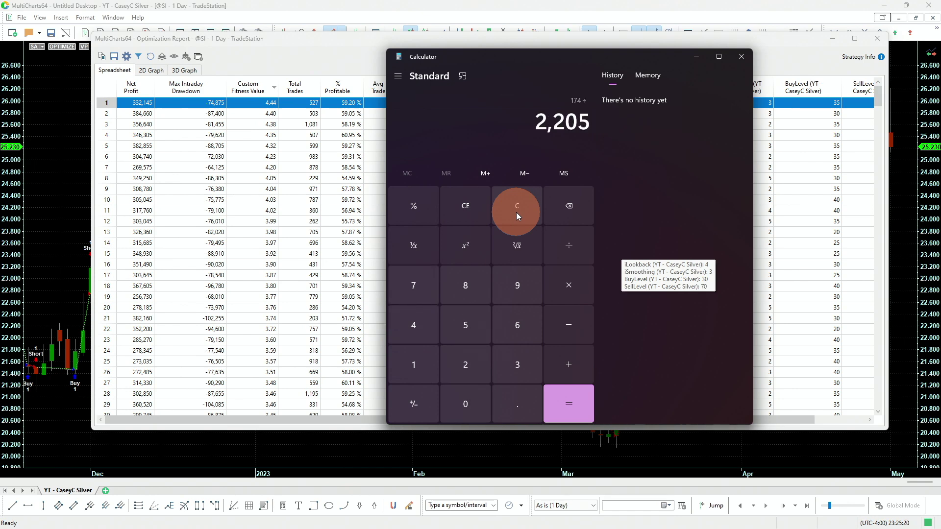
key("Return")
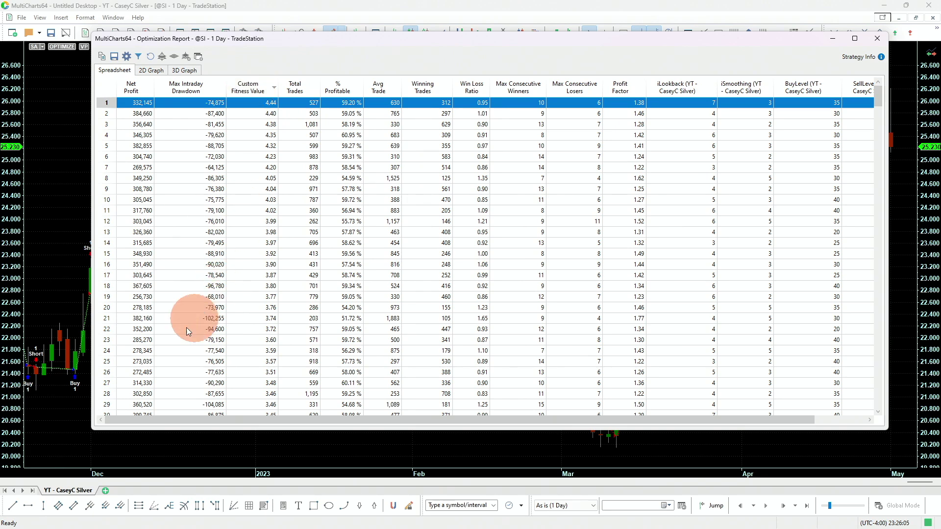
Mark row 25 as the cutoff and filter Custom Fitness Value above 3.51.
left_click(131, 362)
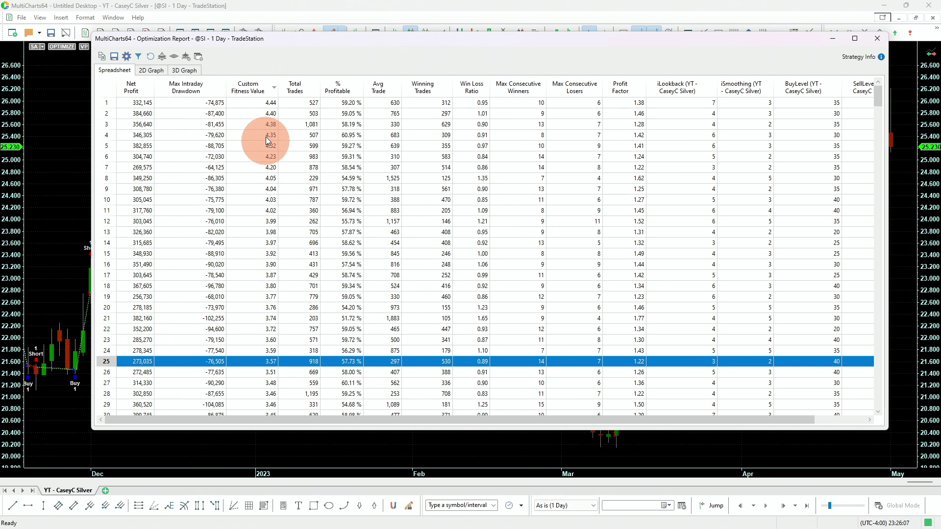
mouse_move(272, 366)
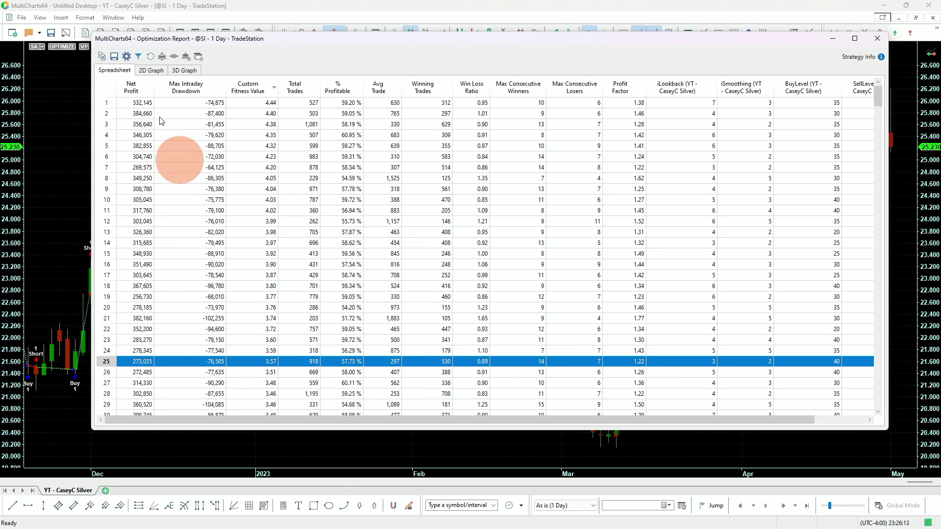
left_click(138, 56)
type("3.51")
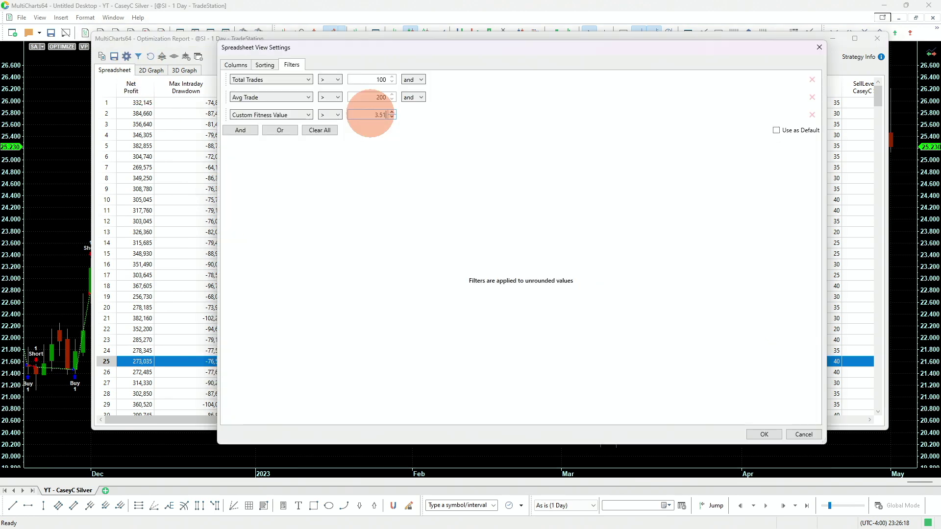
left_click(763, 435)
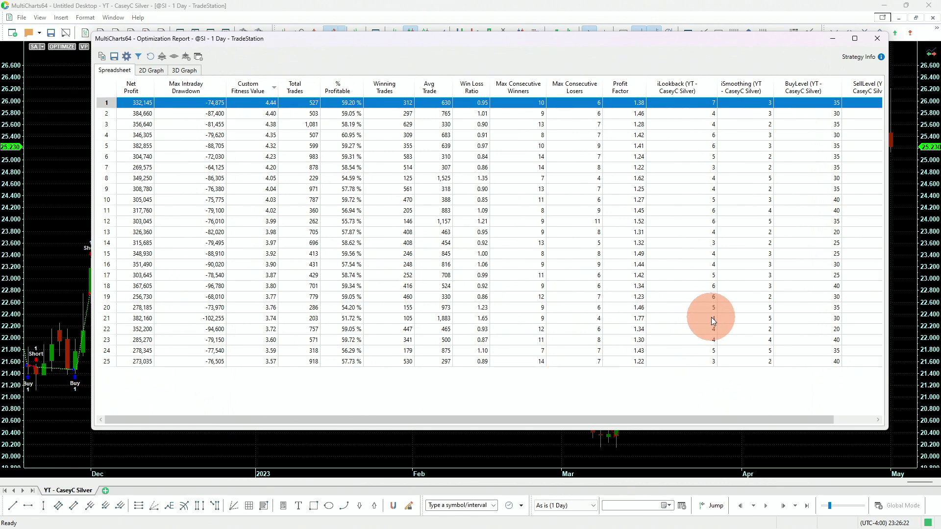
Sort the 25 results by iLookback ascending and inspect the lookback-4 and lookback-7 rows.
left_click(688, 89)
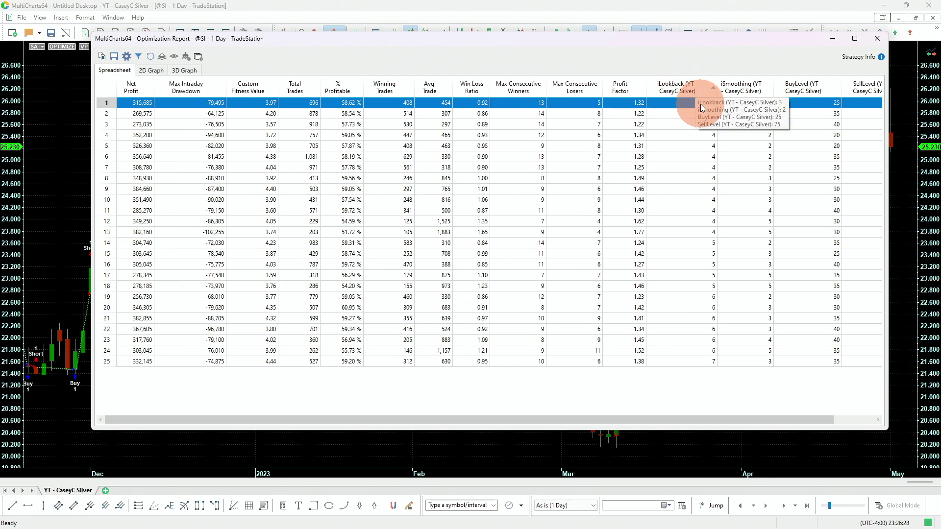
mouse_move(703, 118)
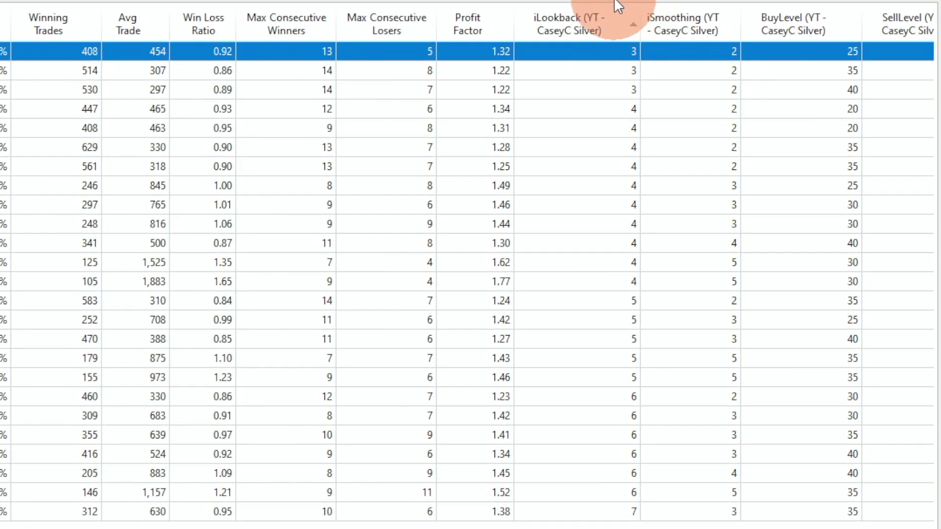
left_click(624, 512)
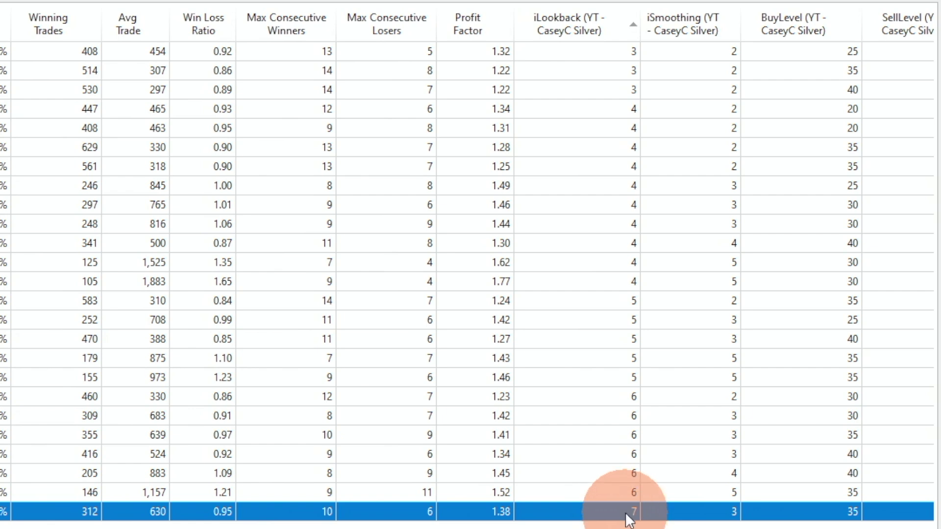
mouse_move(626, 518)
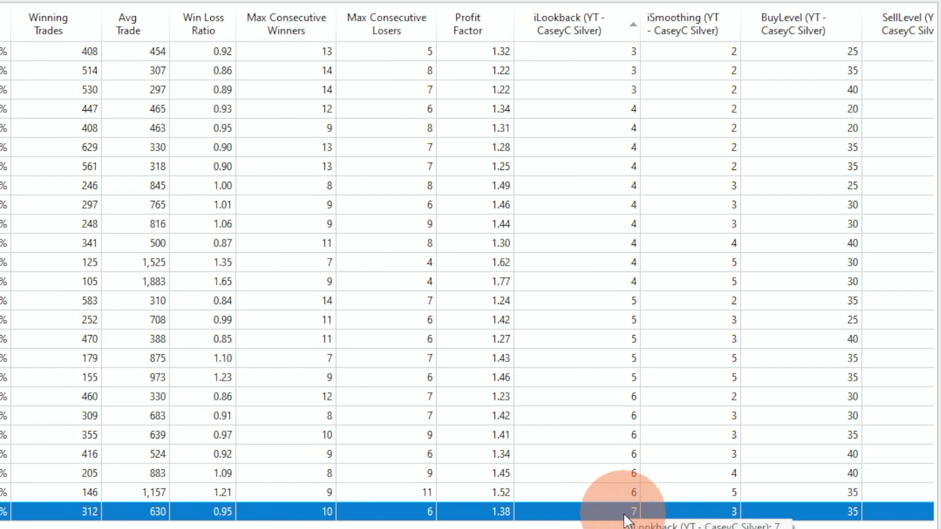
left_click(608, 55)
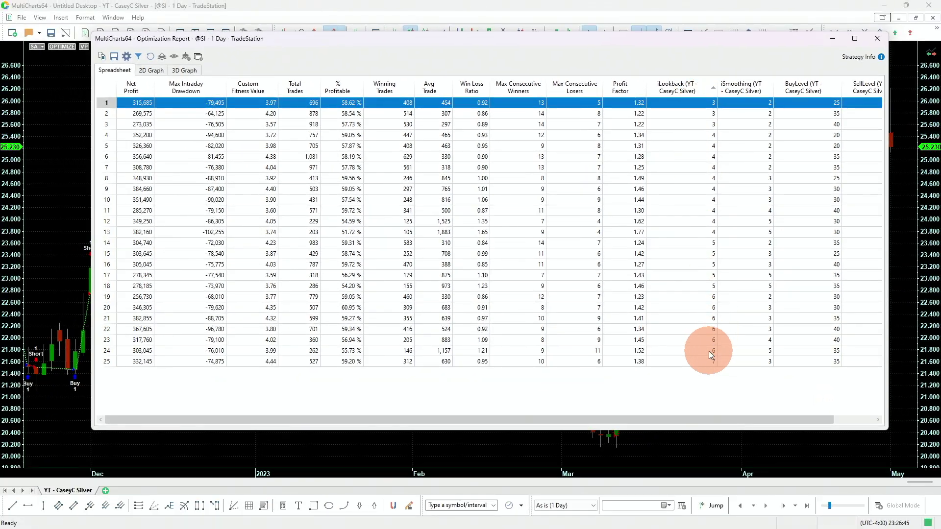
left_click(708, 350)
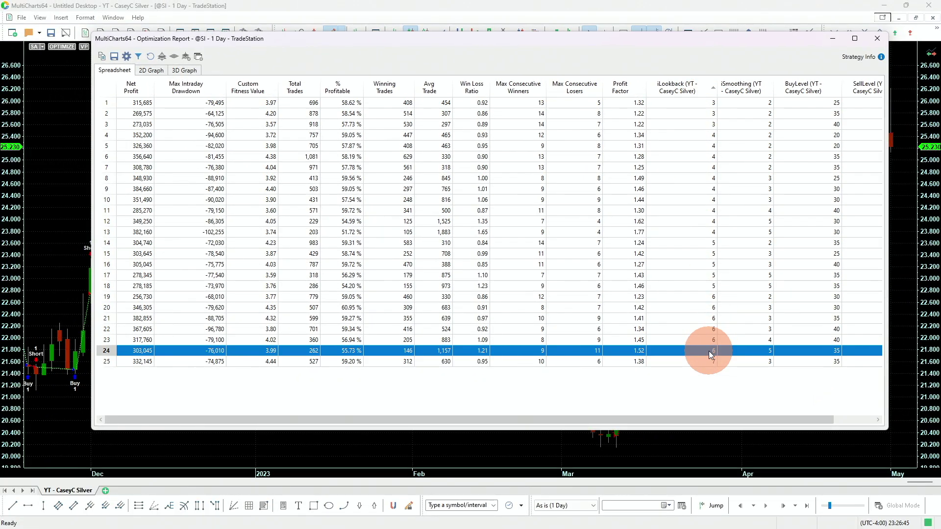
left_click(695, 134)
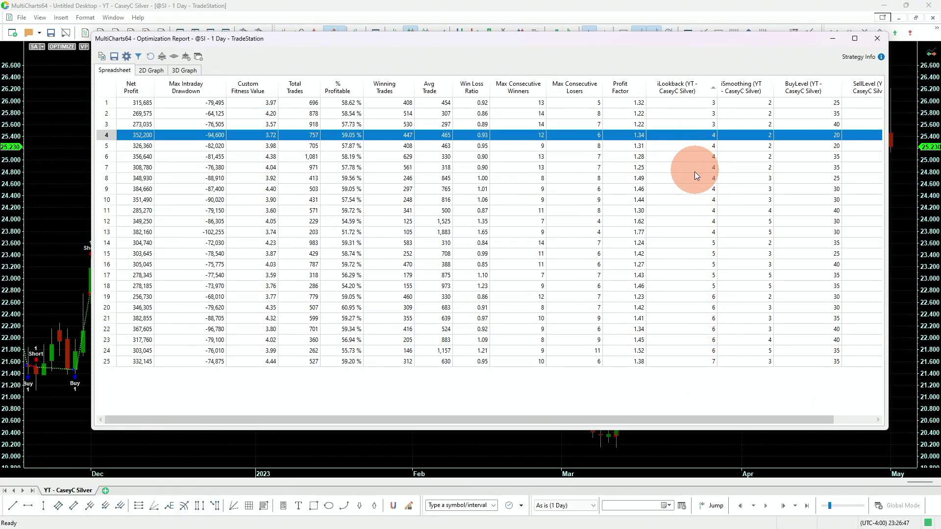
left_click(694, 230)
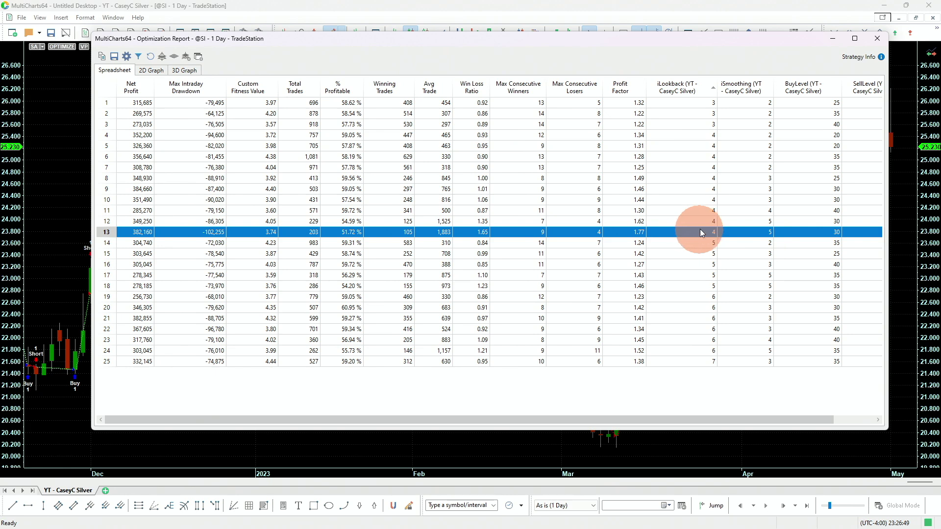
mouse_move(705, 192)
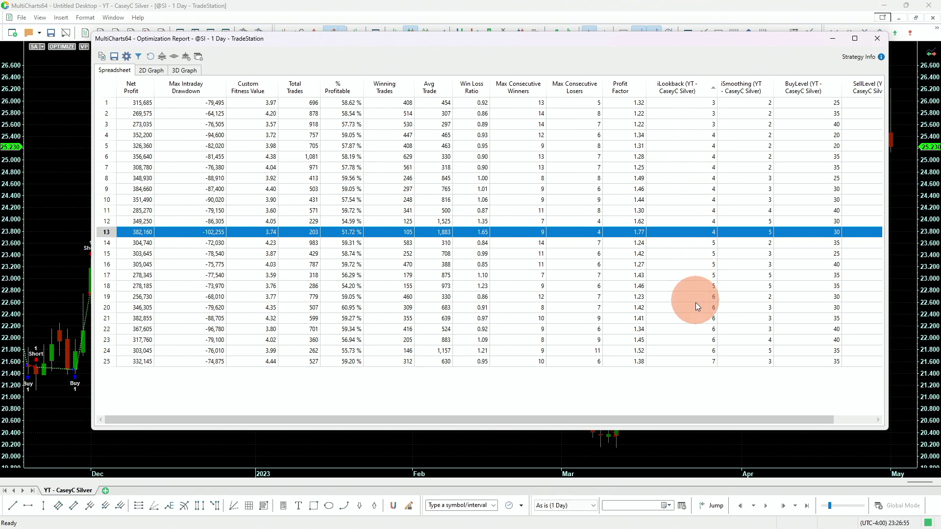
left_click(698, 178)
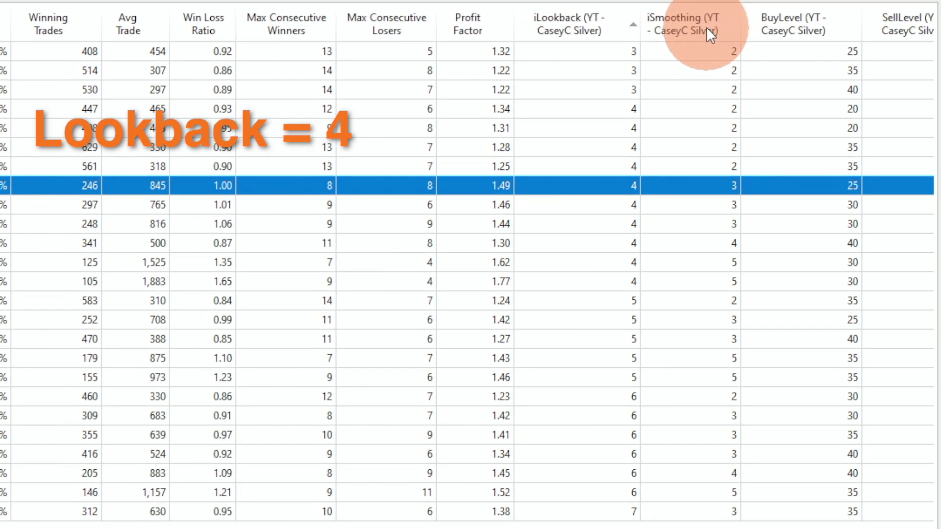
Sort the 25 results by iSmoothing ascending and inspect smoothing-2, smoothing-3 and lookback-7 rows.
left_click(752, 88)
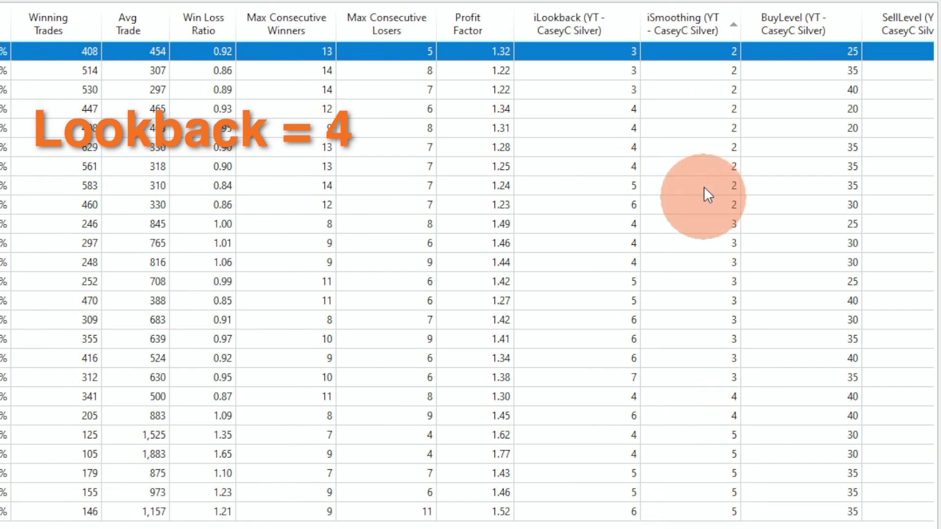
left_click(709, 143)
left_click(699, 281)
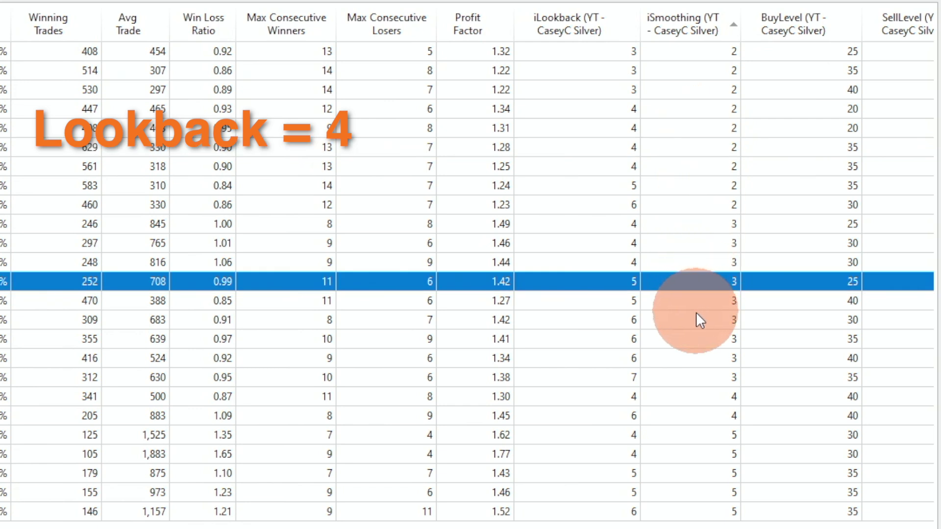
left_click(699, 379)
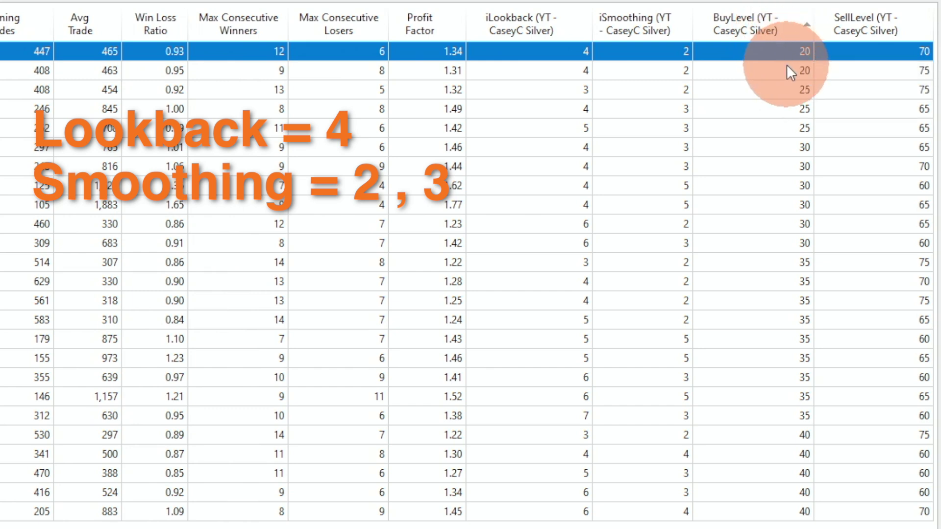
Inspect BuyLevel 25 and 30 rows, then sort the results by SellLevel ascending from 60.
left_click(803, 87)
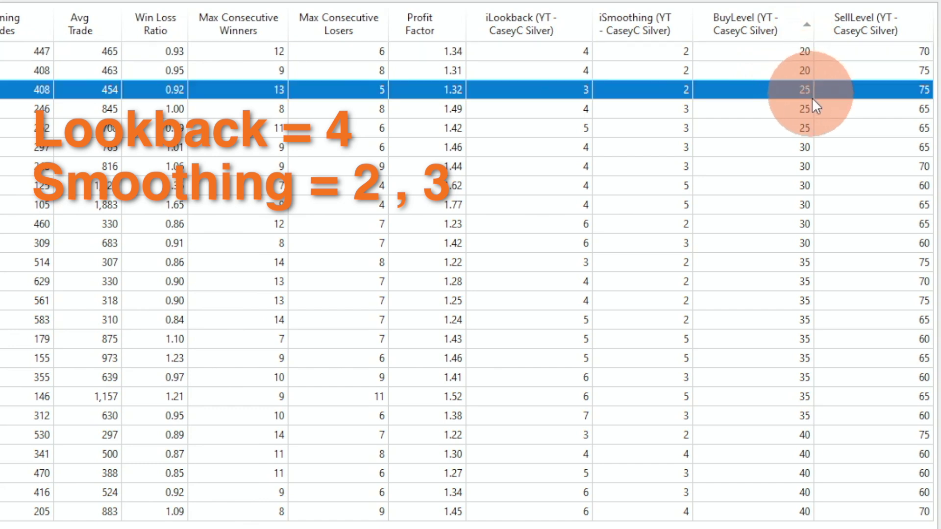
left_click(810, 143)
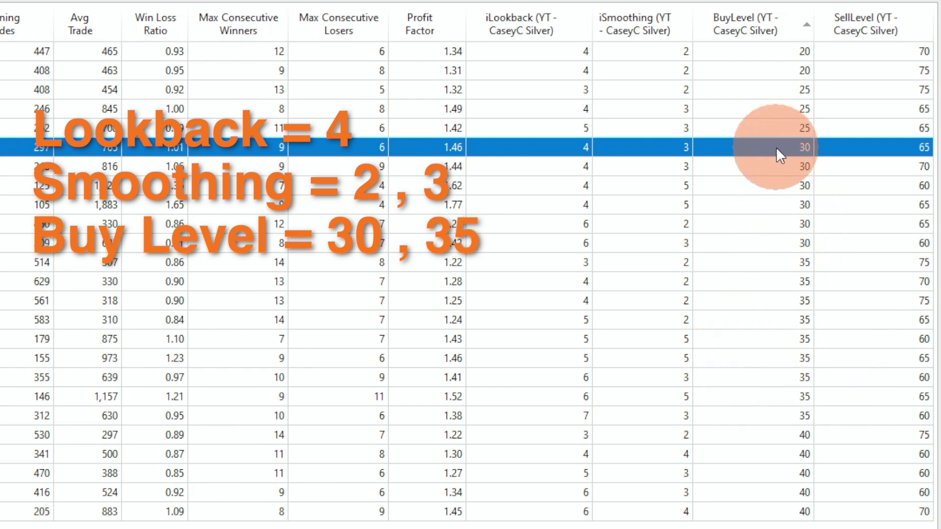
mouse_move(752, 321)
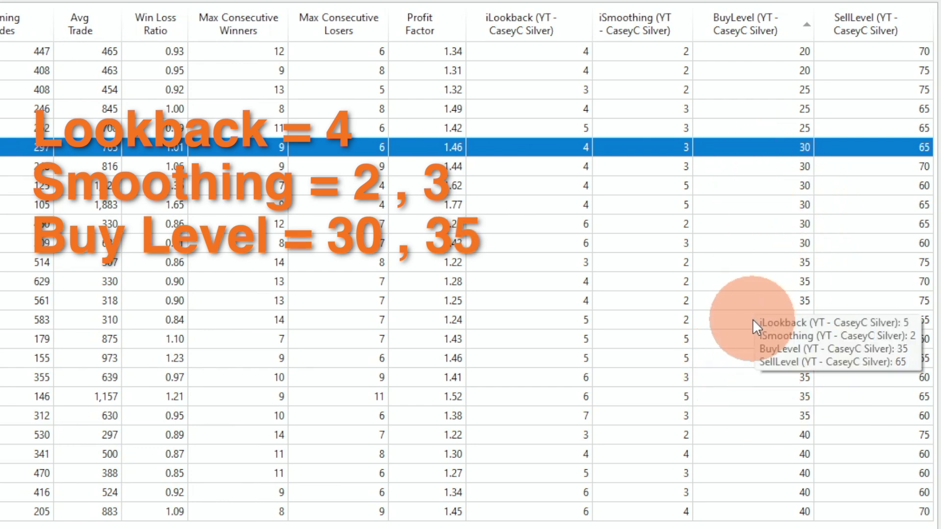
left_click(863, 18)
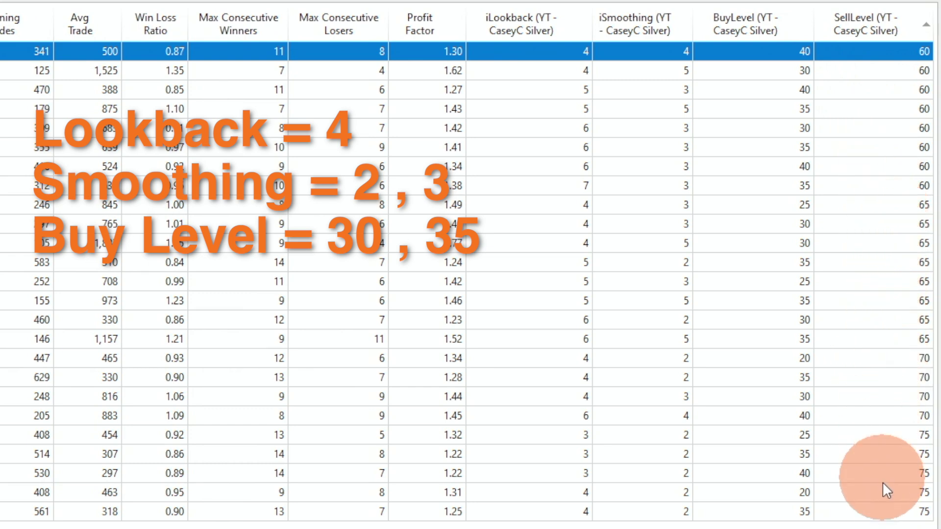
mouse_move(875, 417)
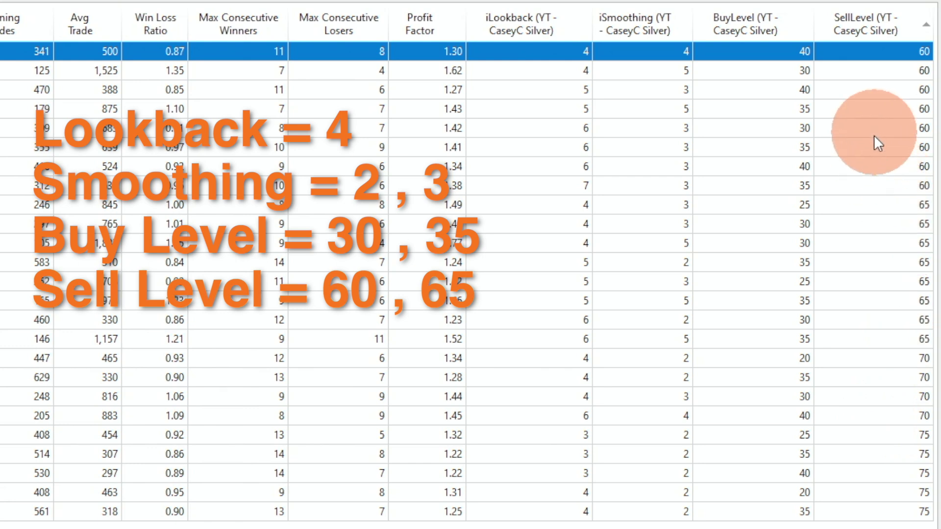
mouse_move(716, 239)
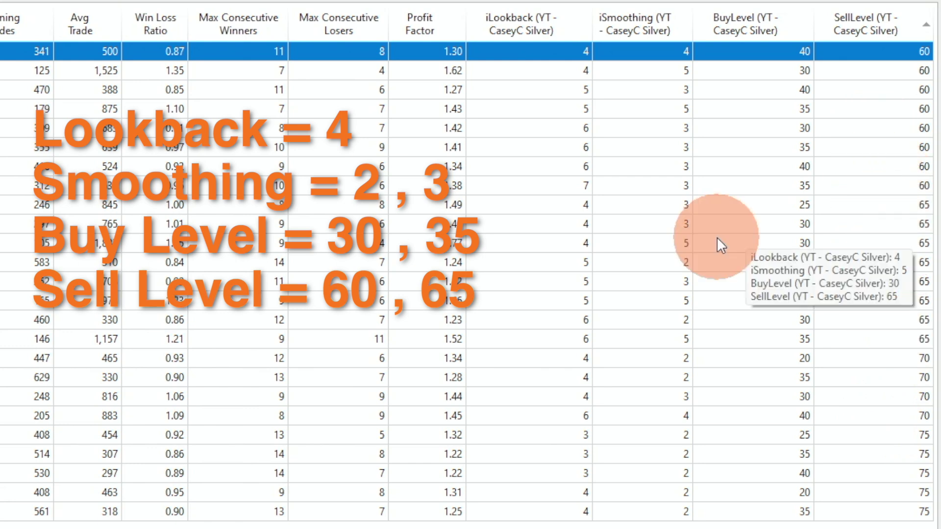
left_click(558, 37)
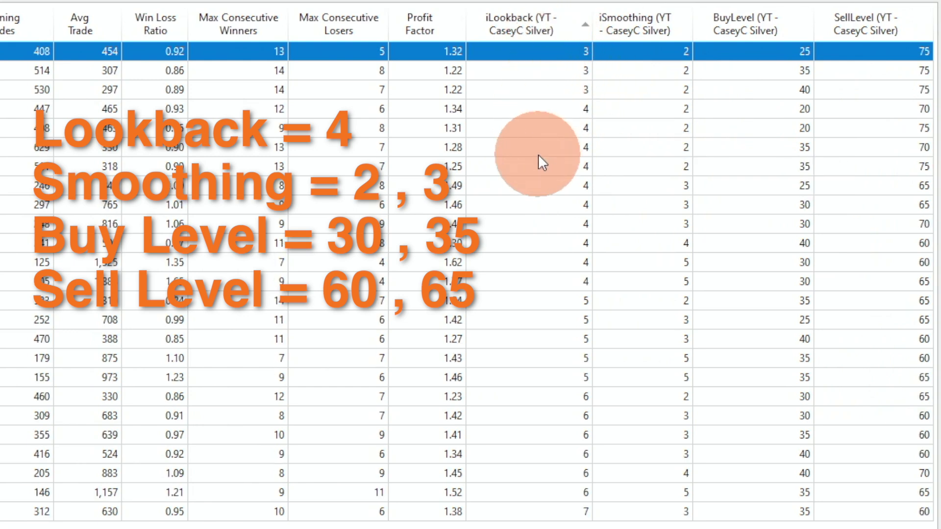
left_click(540, 110)
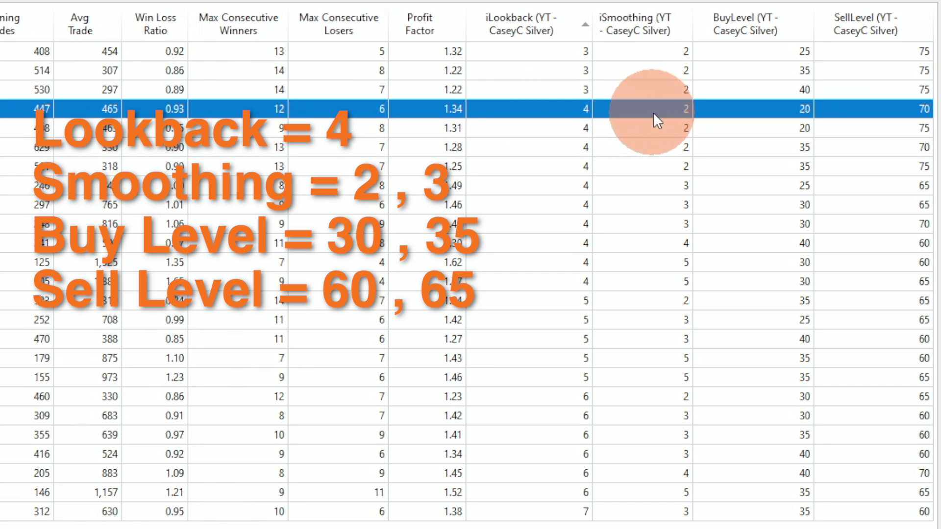
mouse_move(666, 212)
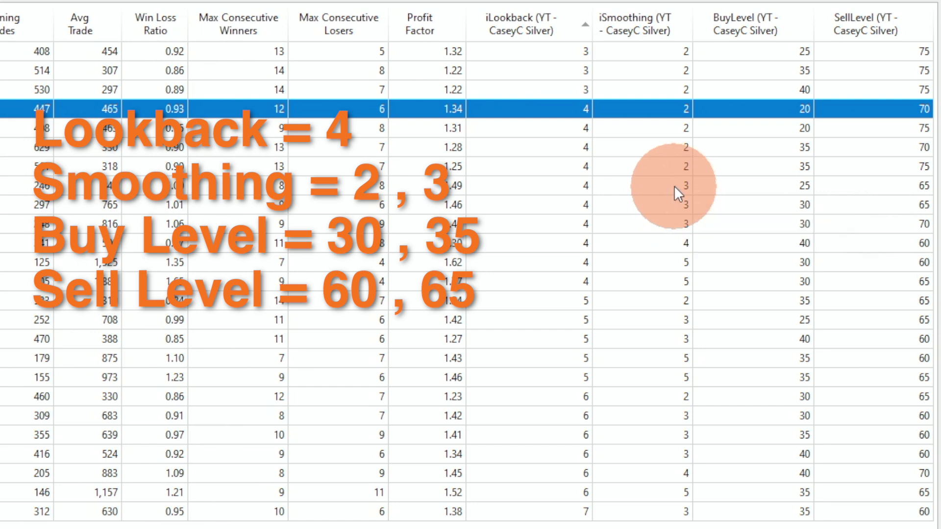
left_click(664, 148)
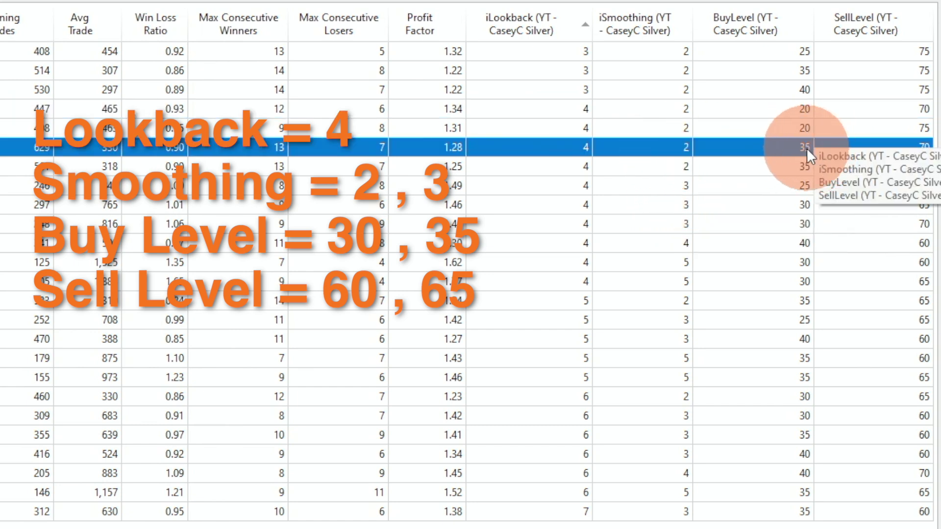
left_click(804, 167)
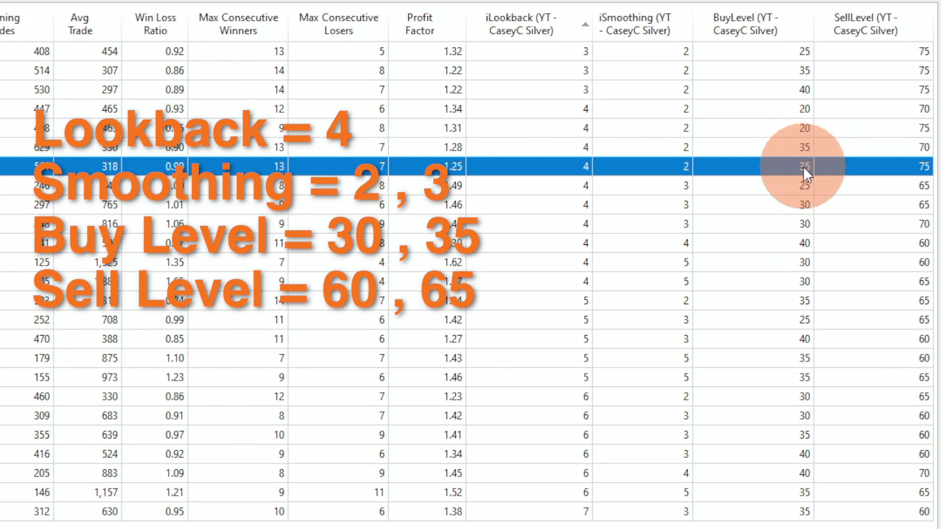
left_click(806, 201)
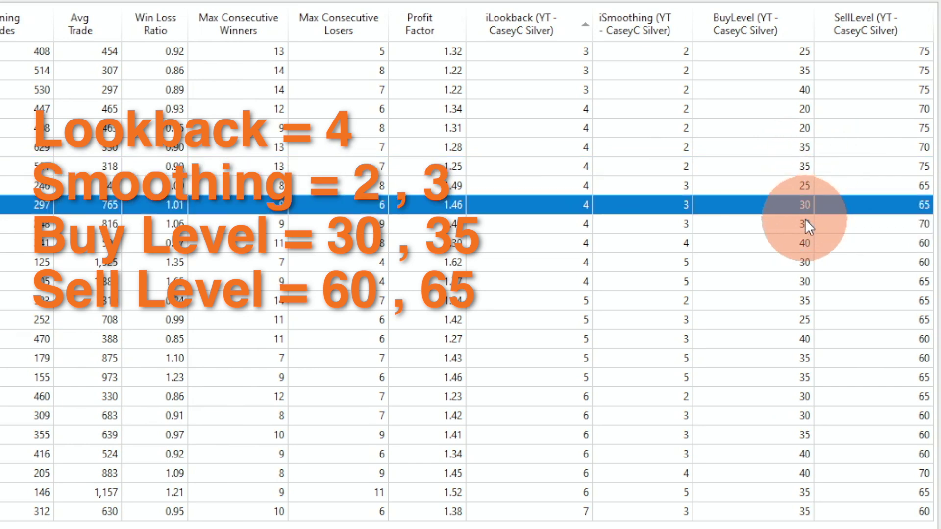
left_click(804, 222)
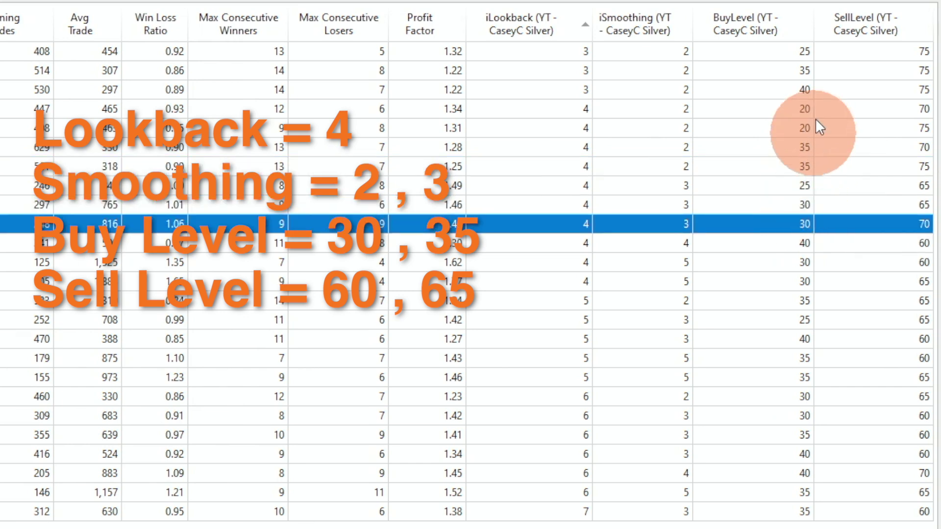
mouse_move(805, 212)
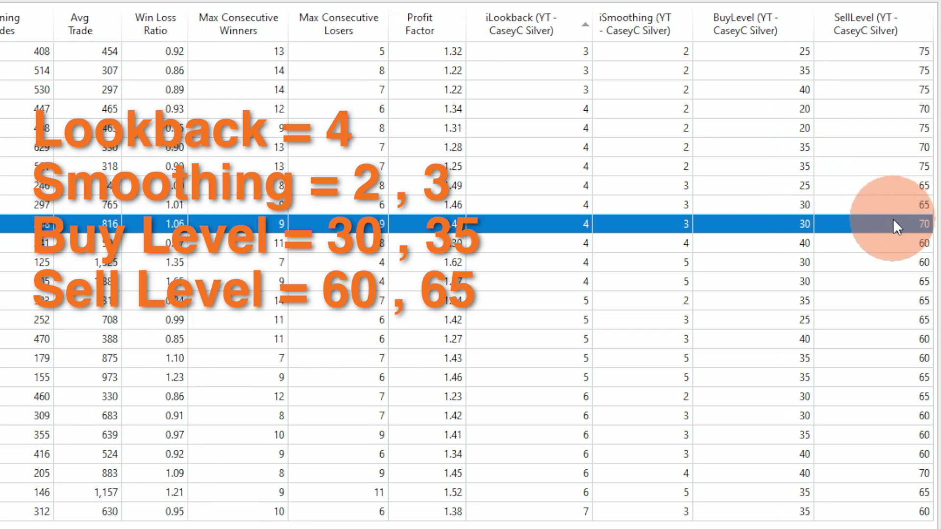
mouse_move(908, 234)
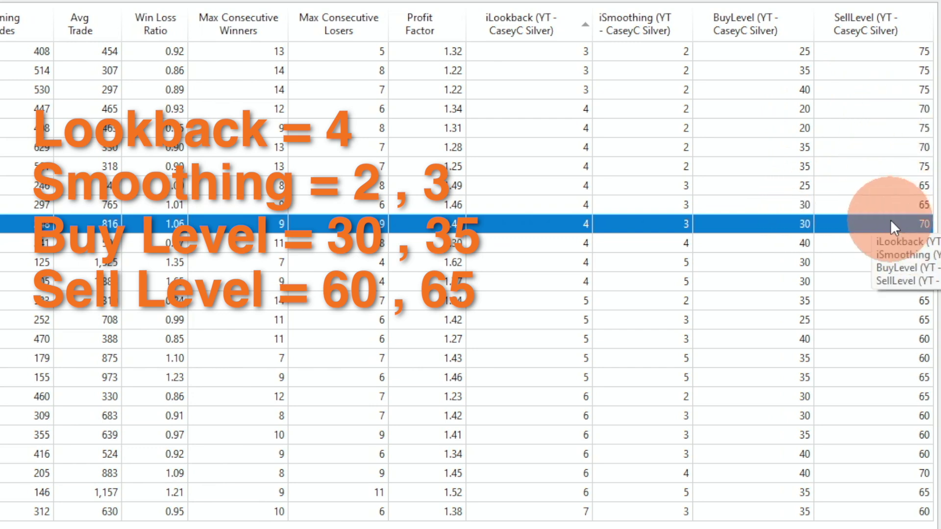
left_click(799, 146)
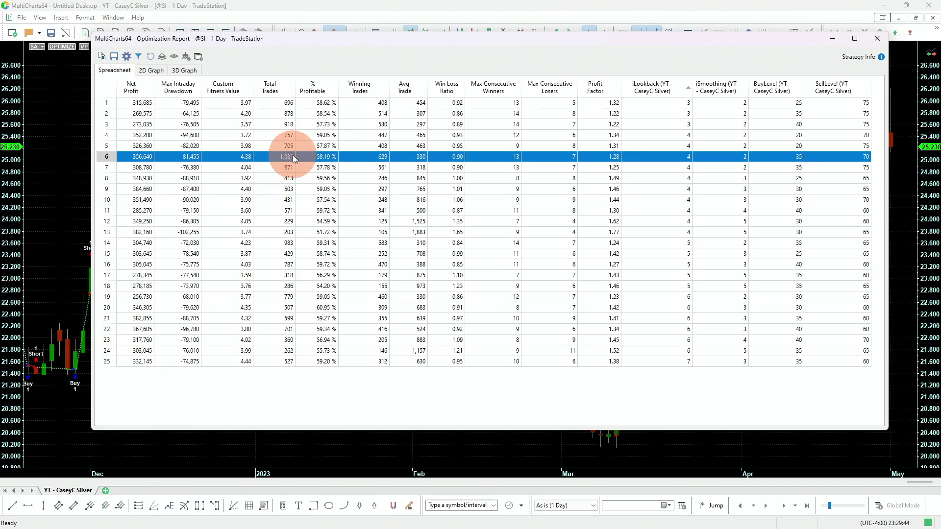
Compare the parameter combinations in optimization rows 7, 9 and 10.
left_click(278, 169)
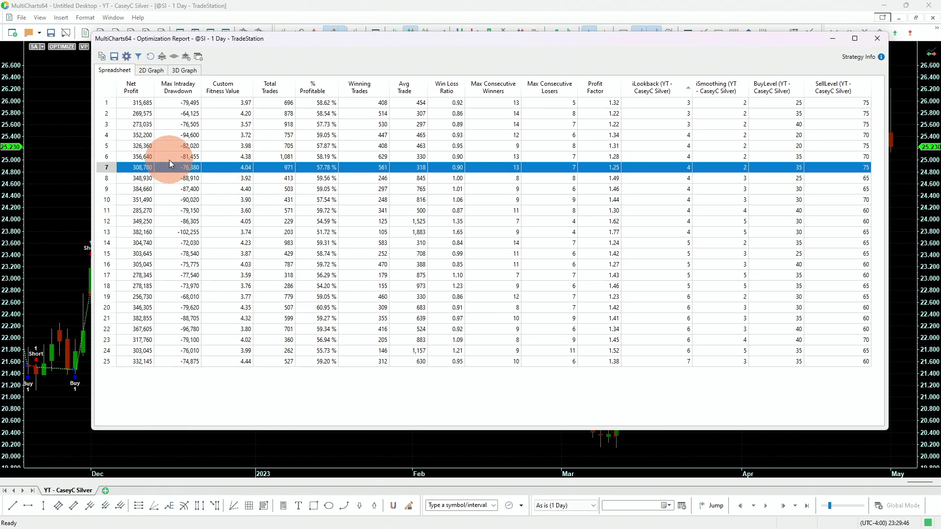
mouse_move(145, 172)
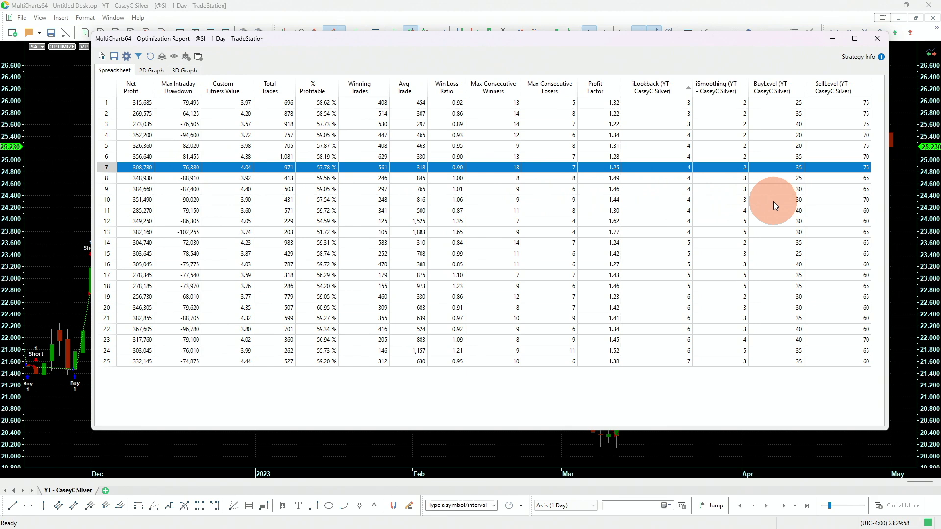
left_click(728, 192)
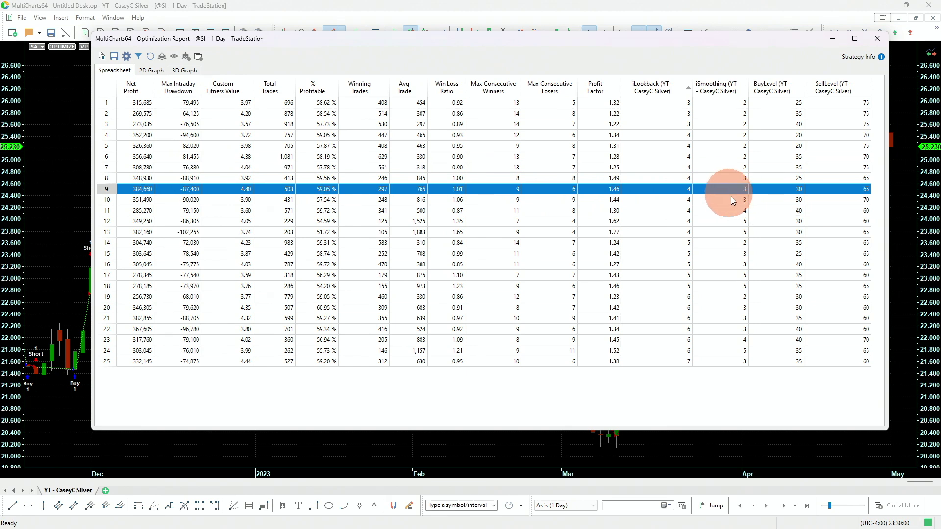
left_click(732, 201)
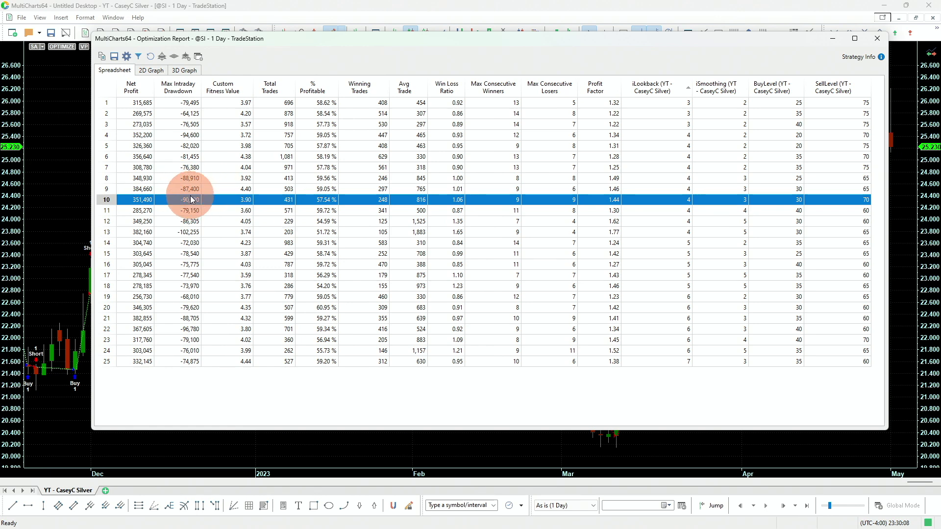
Settle on the 356,640 net profit row, then sort results by Net Profit ascending.
left_click(191, 169)
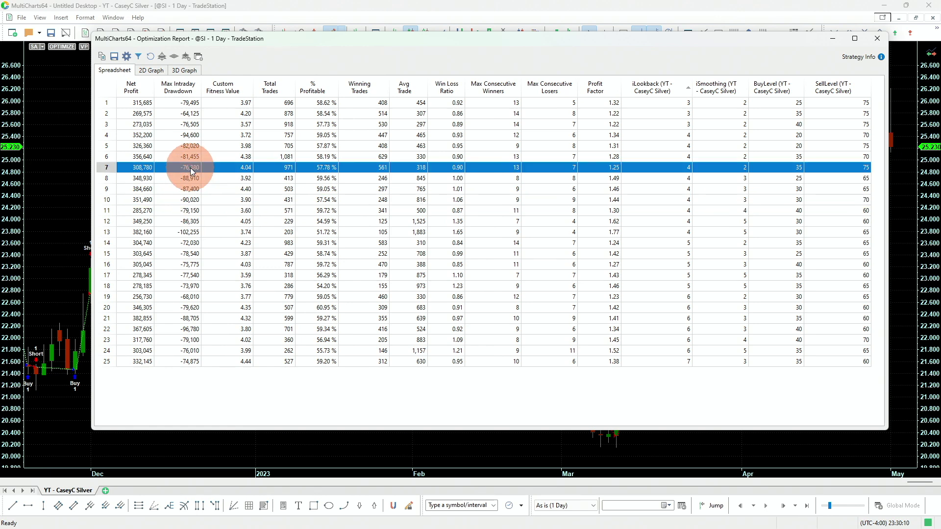
left_click(189, 157)
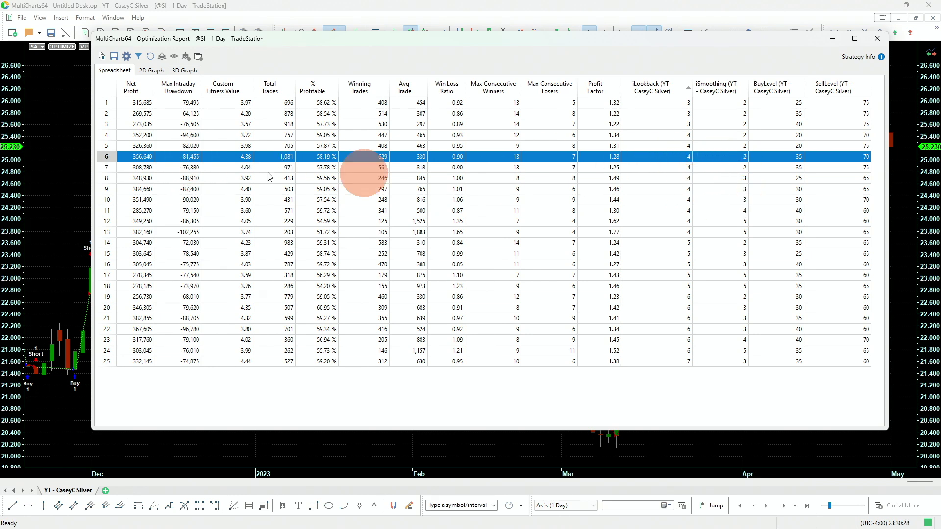
mouse_move(139, 159)
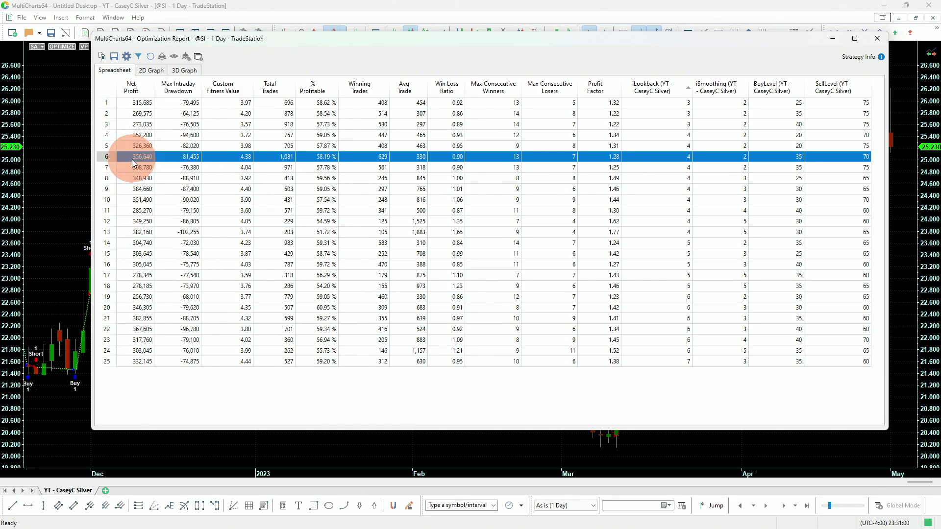
left_click(139, 88)
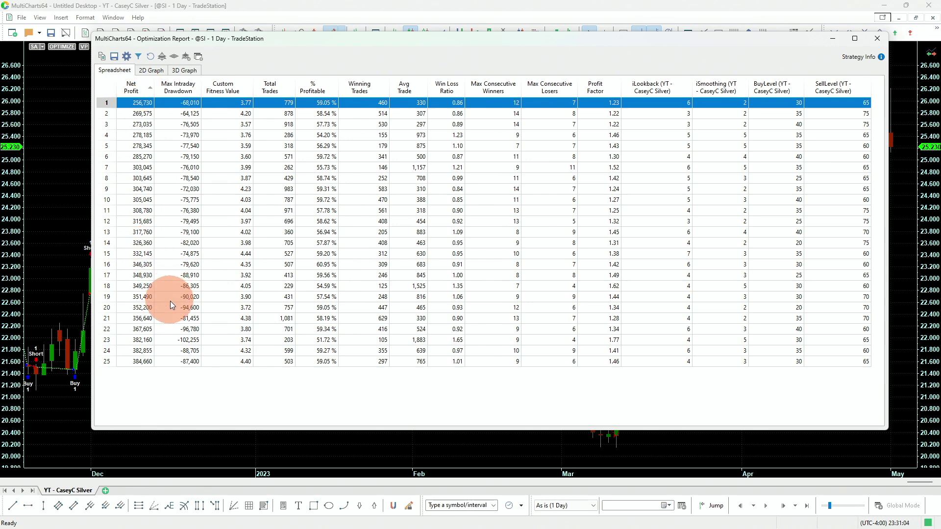
left_click(134, 318)
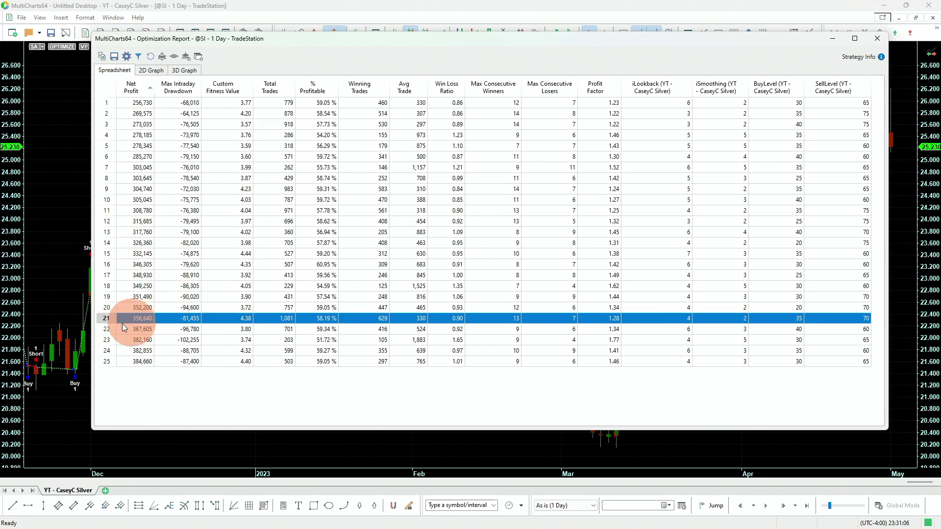
mouse_move(139, 366)
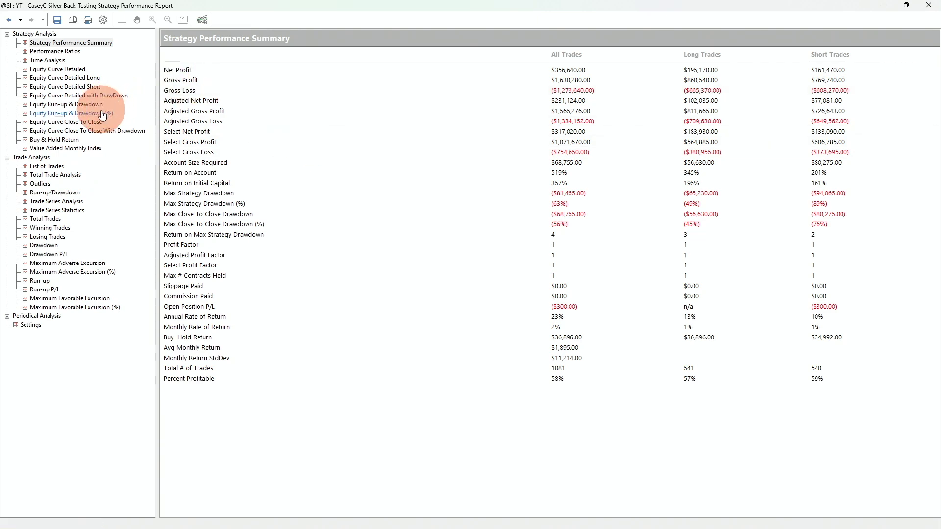
View the Equity Curve Close To Close chart, then return to Equity Run-up & Drawdown (%).
left_click(102, 116)
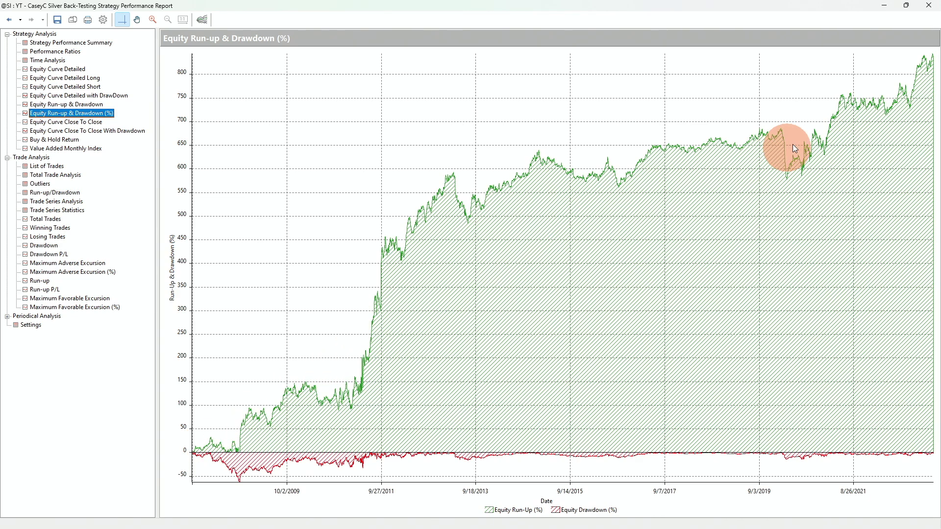
left_click(86, 125)
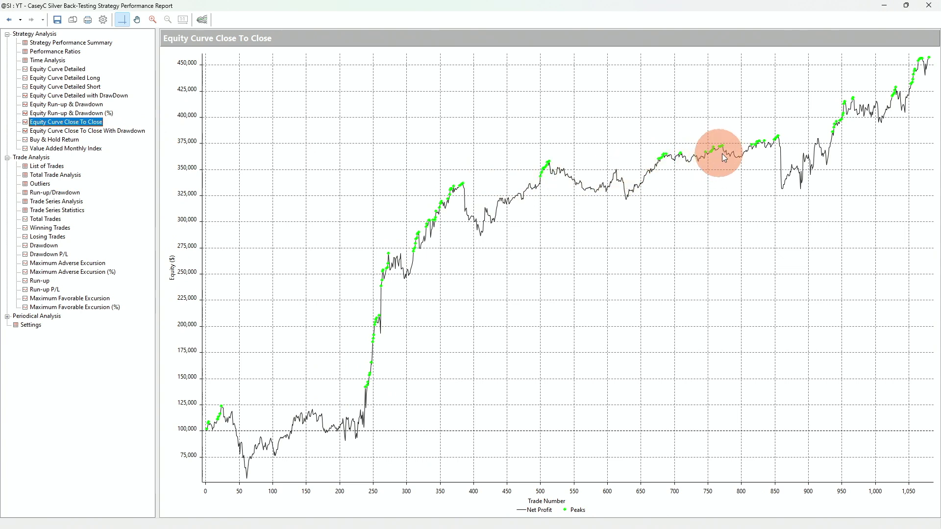
left_click(907, 86)
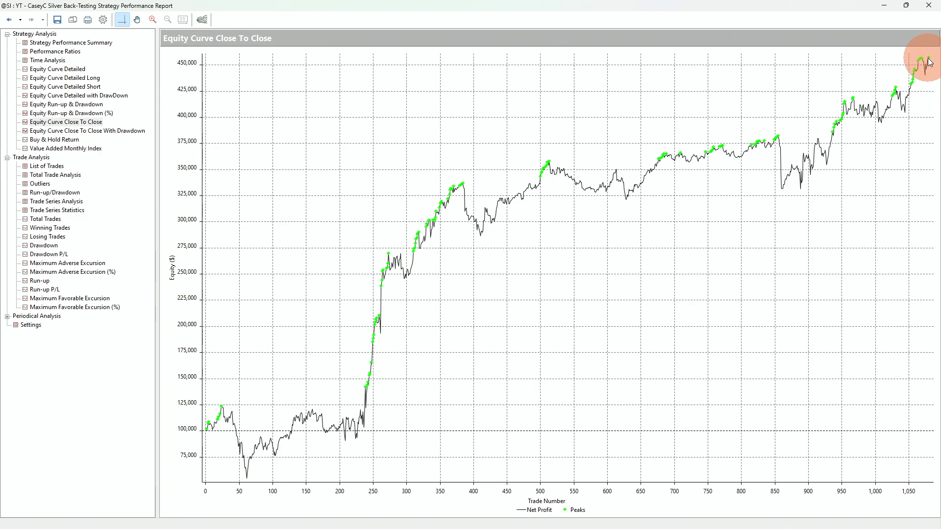
key("Up")
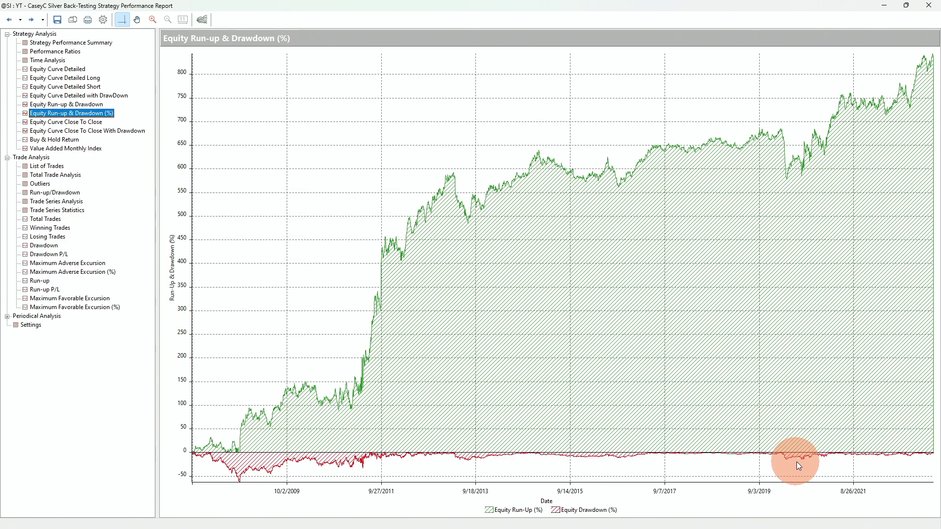
Show the Equity Curve Close To Close With Drawdown report.
key("Down")
key("Down")
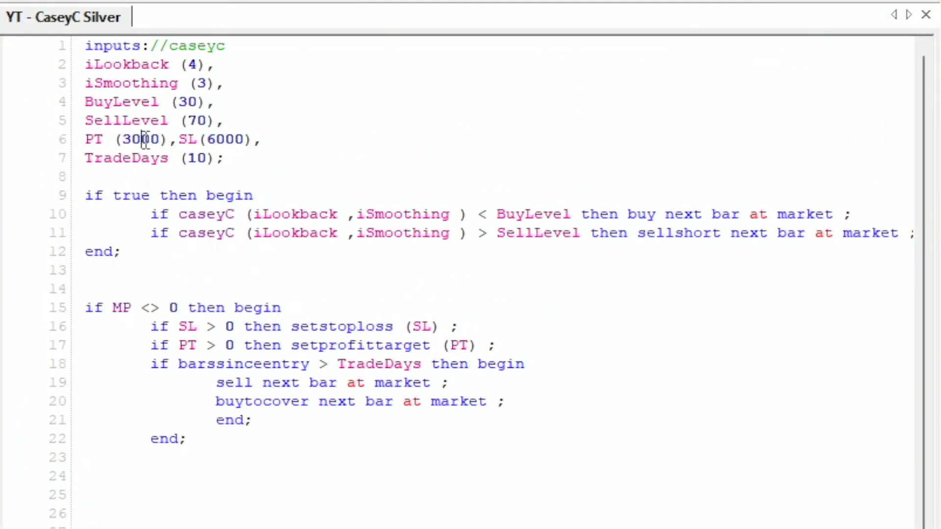
Highlight the SL(6000) and TradeDays (10) input lines in the CaseyC Silver code.
left_click(229, 142)
left_click_drag(85, 158, 217, 154)
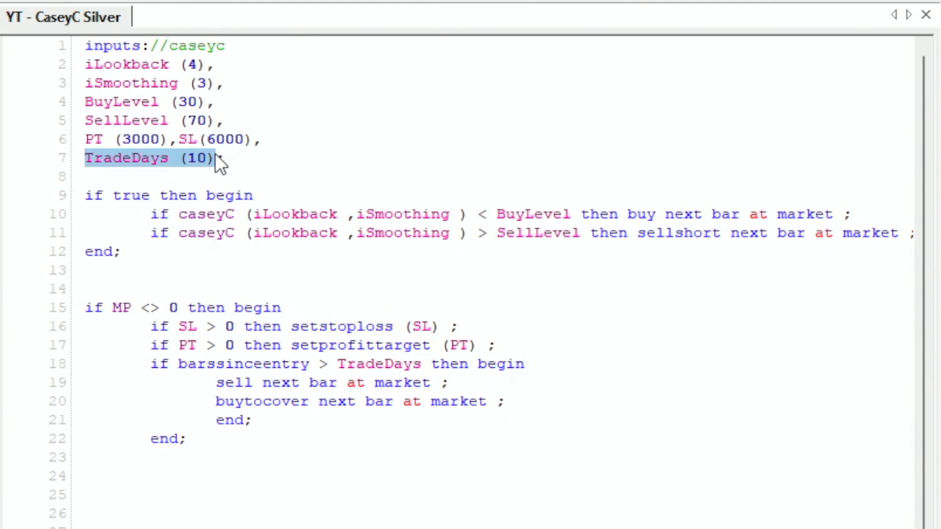
left_click(210, 157)
left_click_drag(265, 139, 70, 135)
left_click(226, 158)
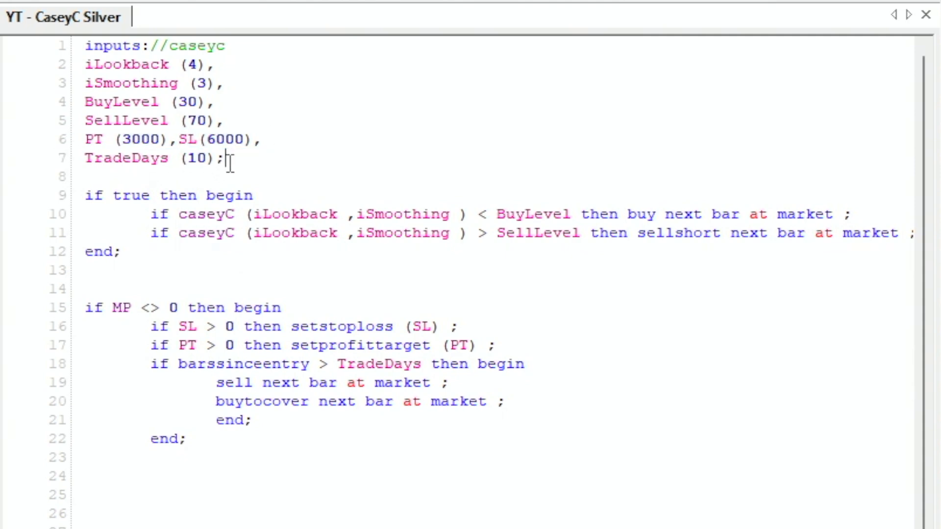
left_click_drag(225, 157, 77, 159)
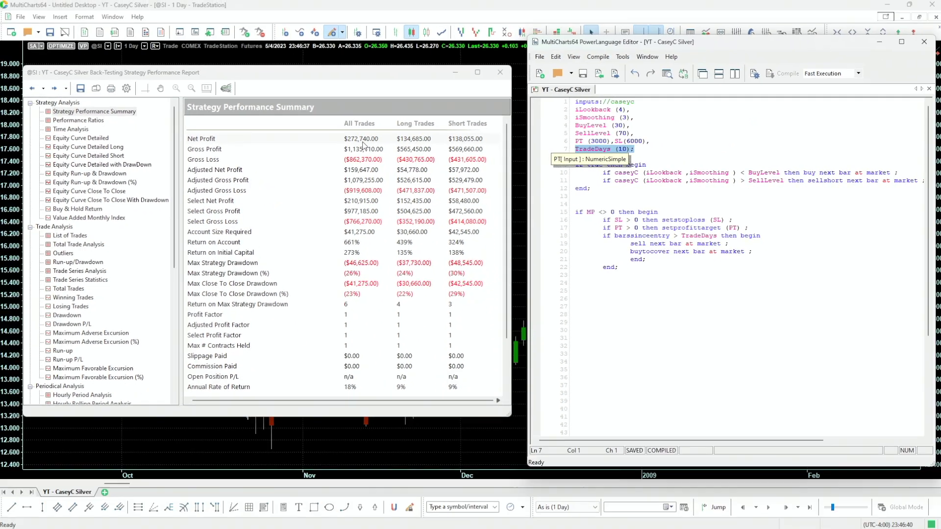
Show the revised strategy's Equity Run-up & Drawdown (%) chart, with run-up above 250%.
left_click(96, 182)
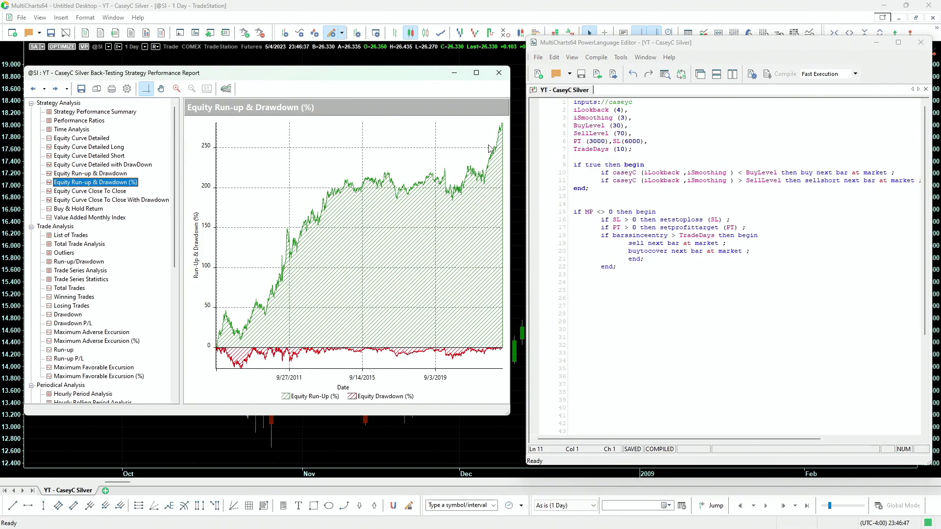
Show the revised strategy's Equity Curve Close To Close With Drawdown chart.
left_click(114, 201)
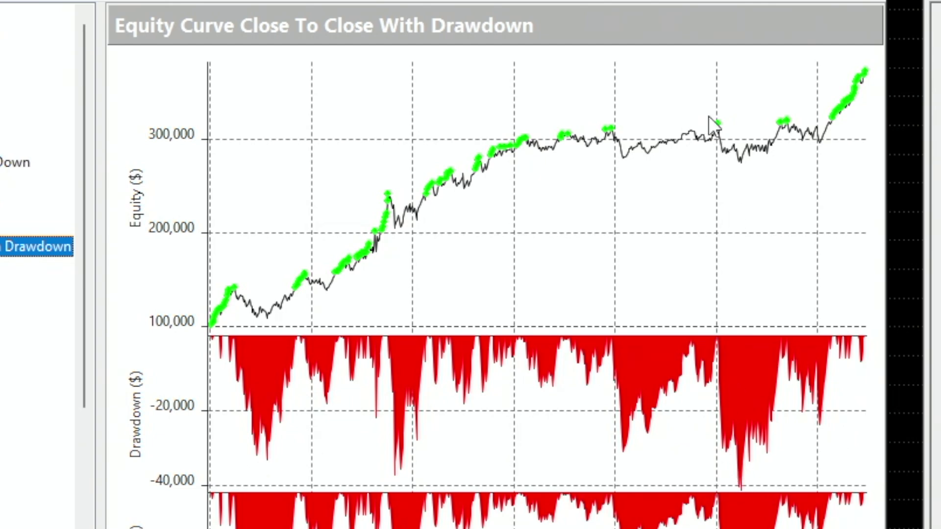
Show the Total Trade Analysis table: 647 trades, 64% profitable, $422 average trade.
key("Up")
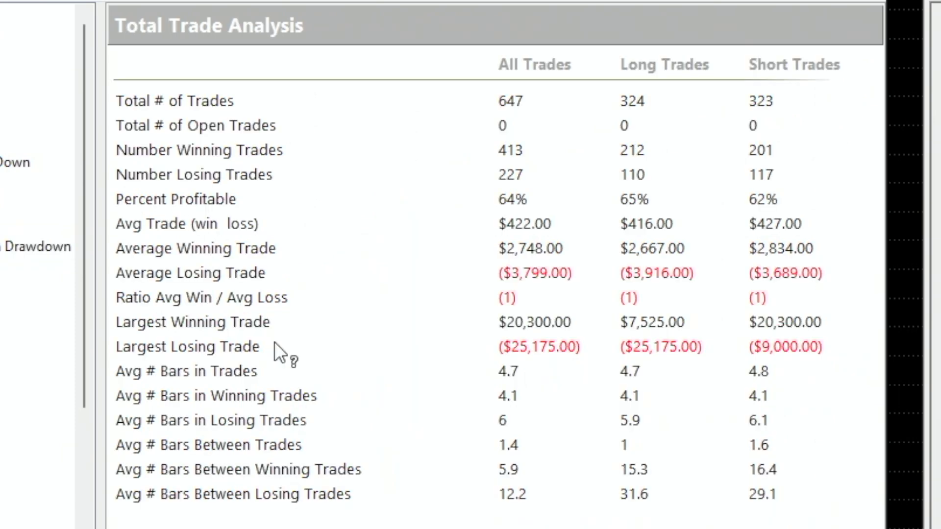